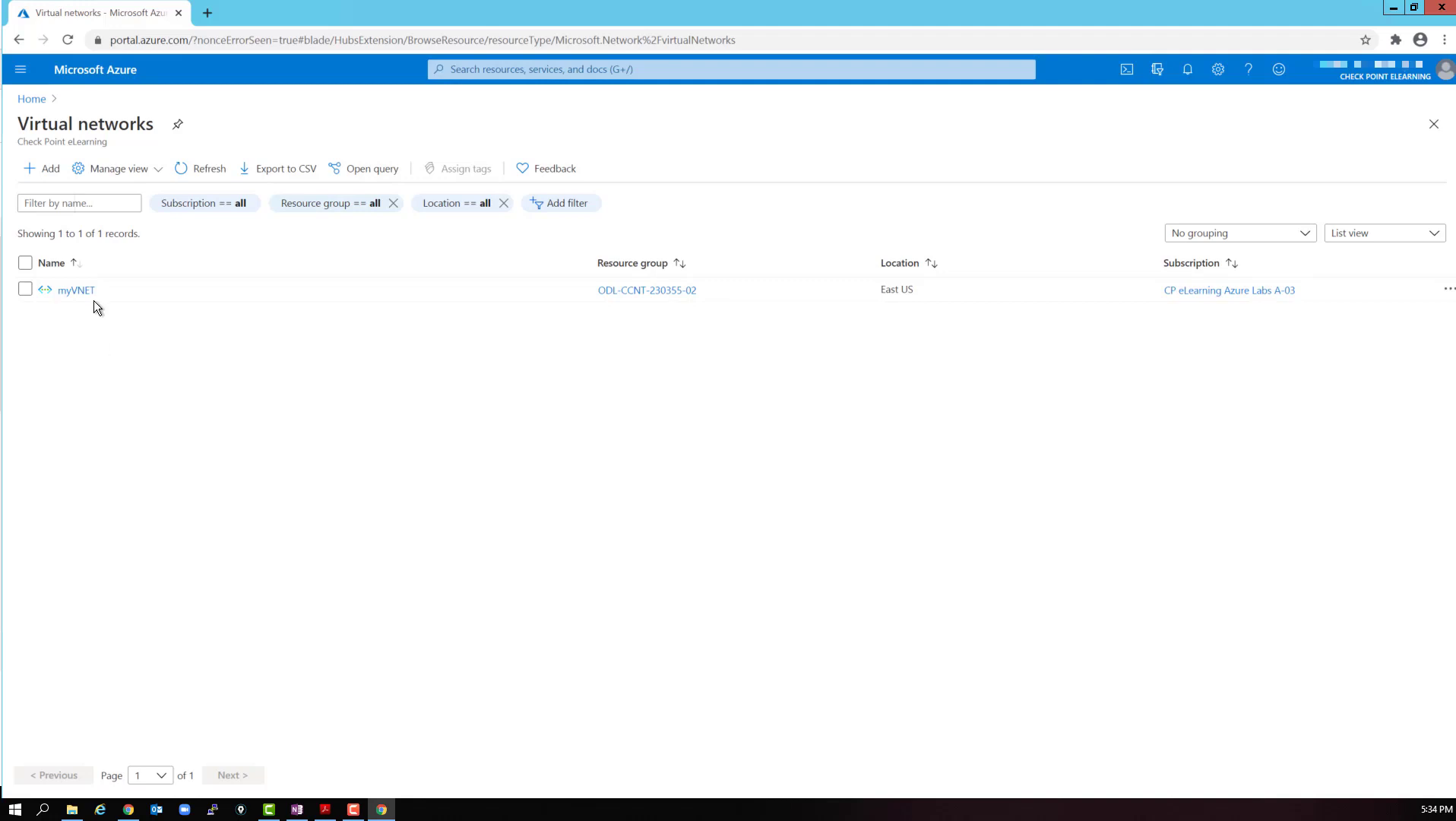
- Add a subnet named web-net with address range 10.0.2.0/24 to the myVNET virtual network and refresh the subnet list
click(69, 290)
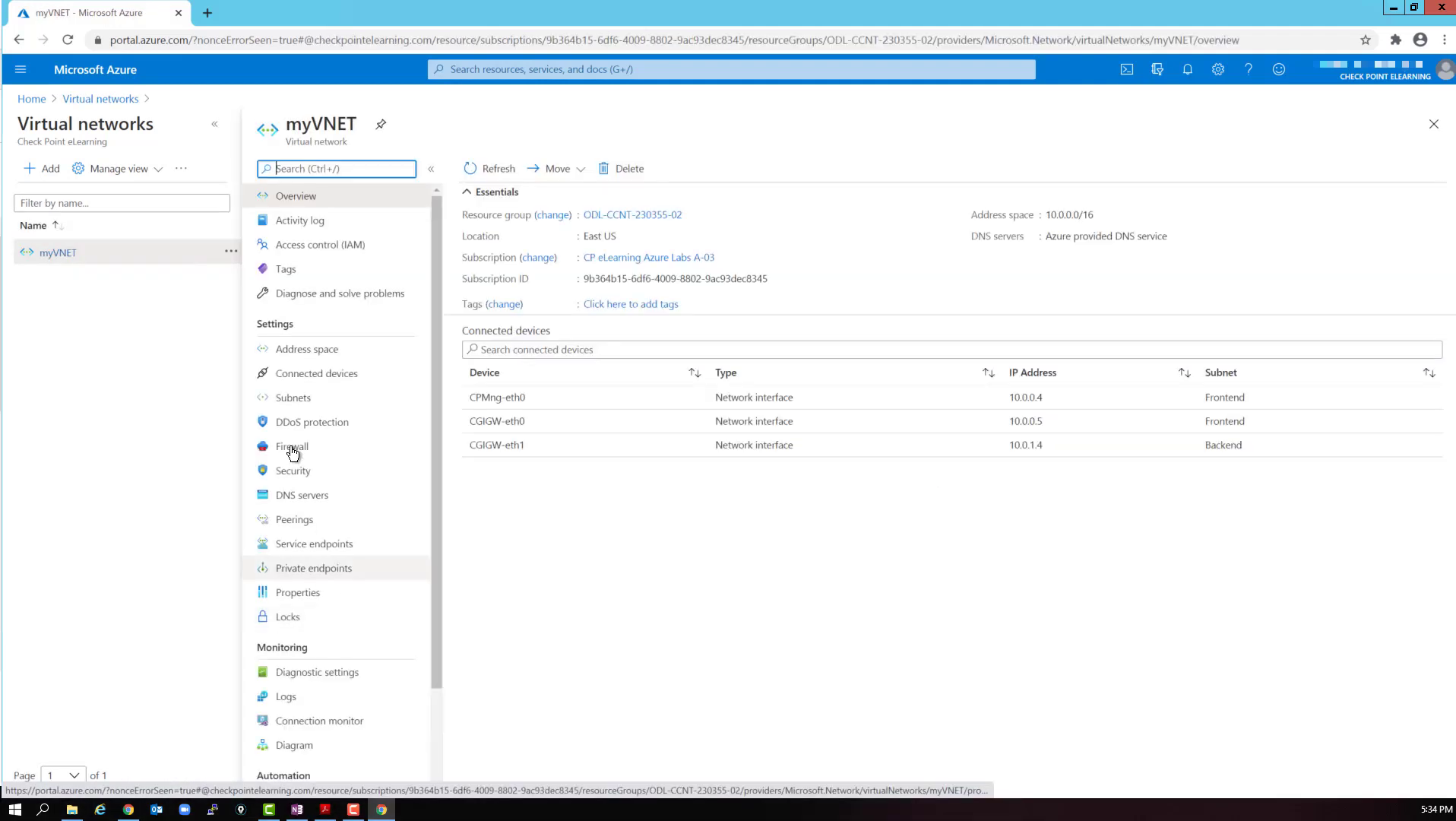
click(288, 400)
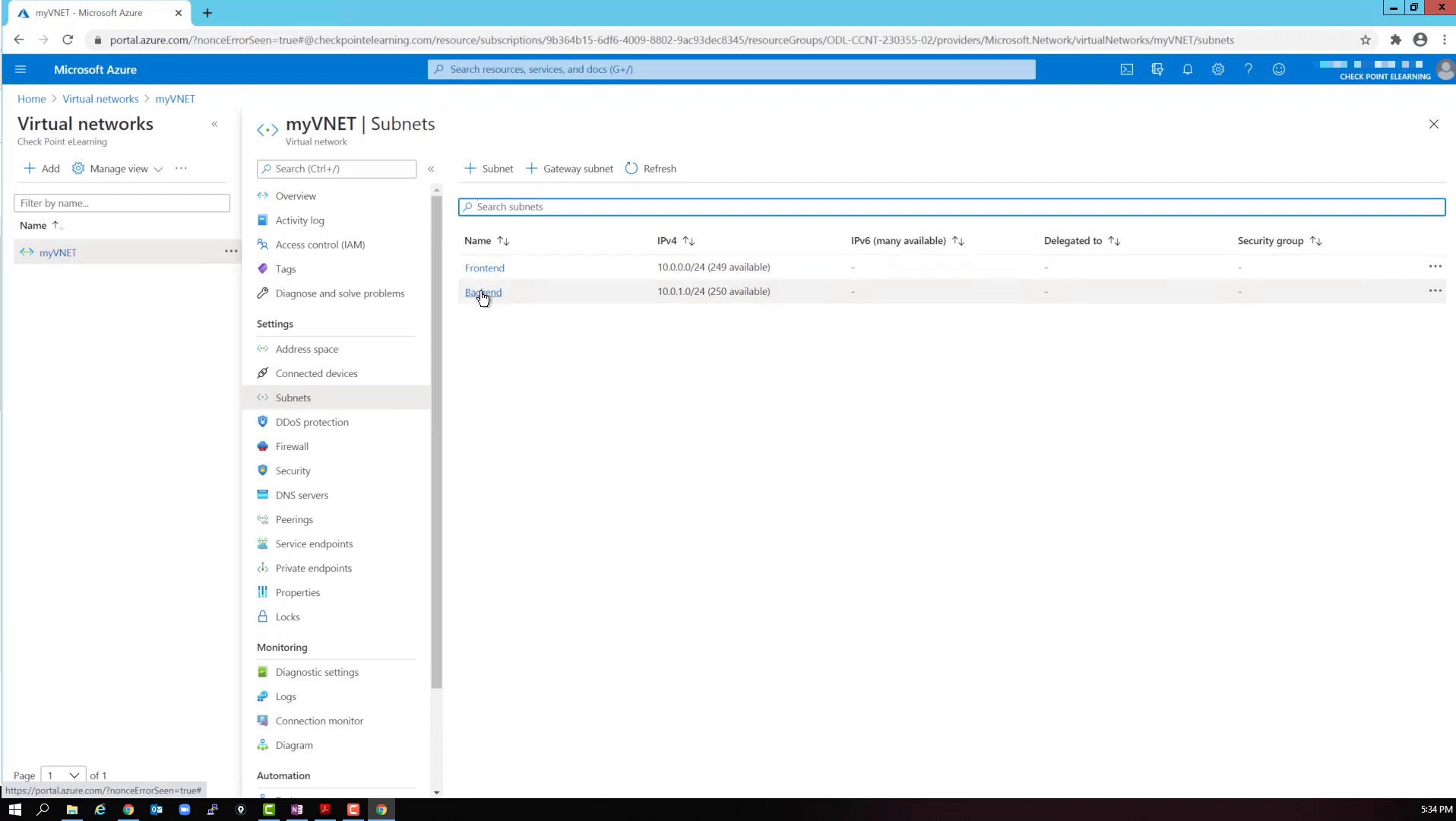
click(500, 175)
click(495, 169)
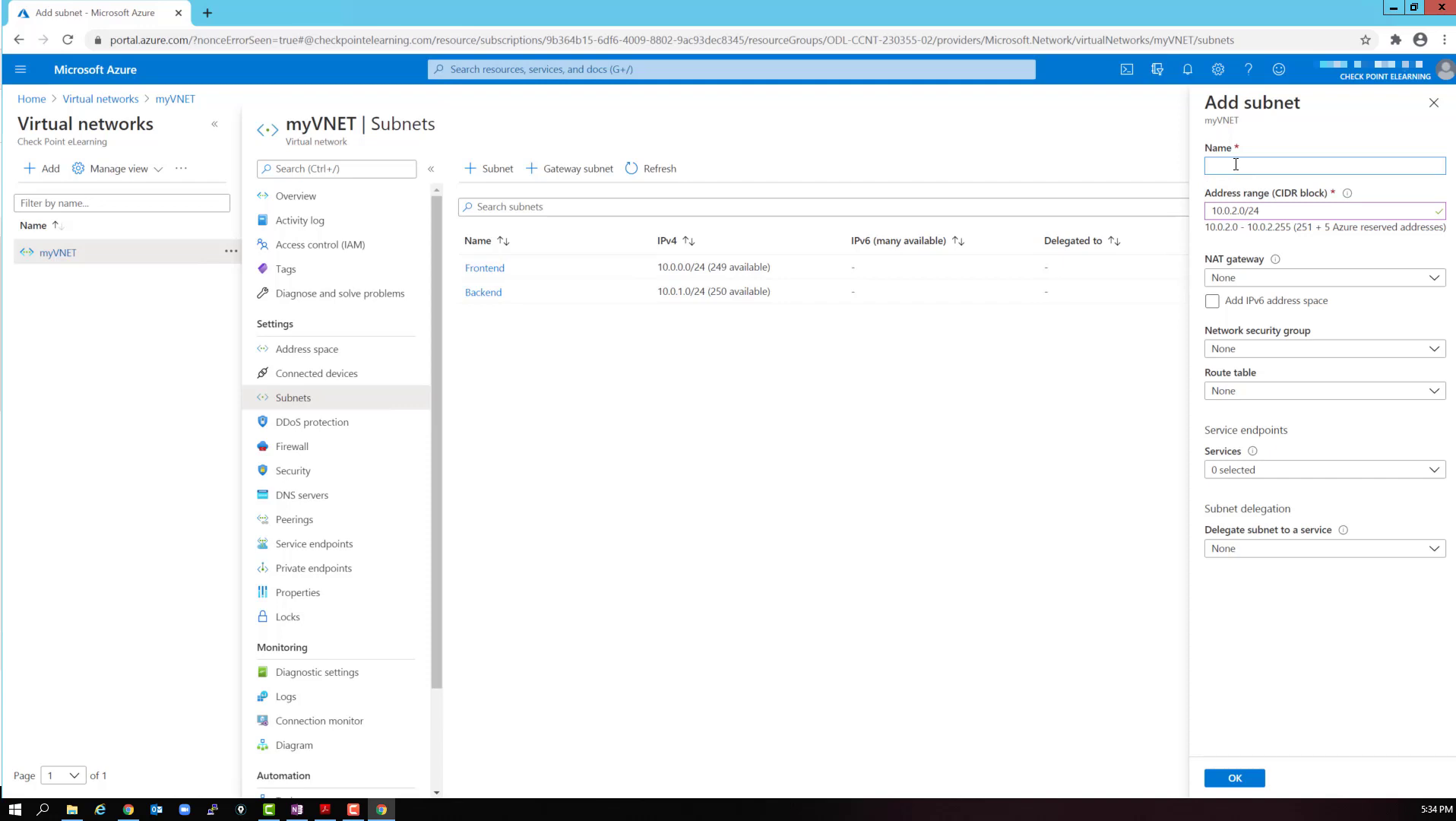
text(web-net)
key(Tab)
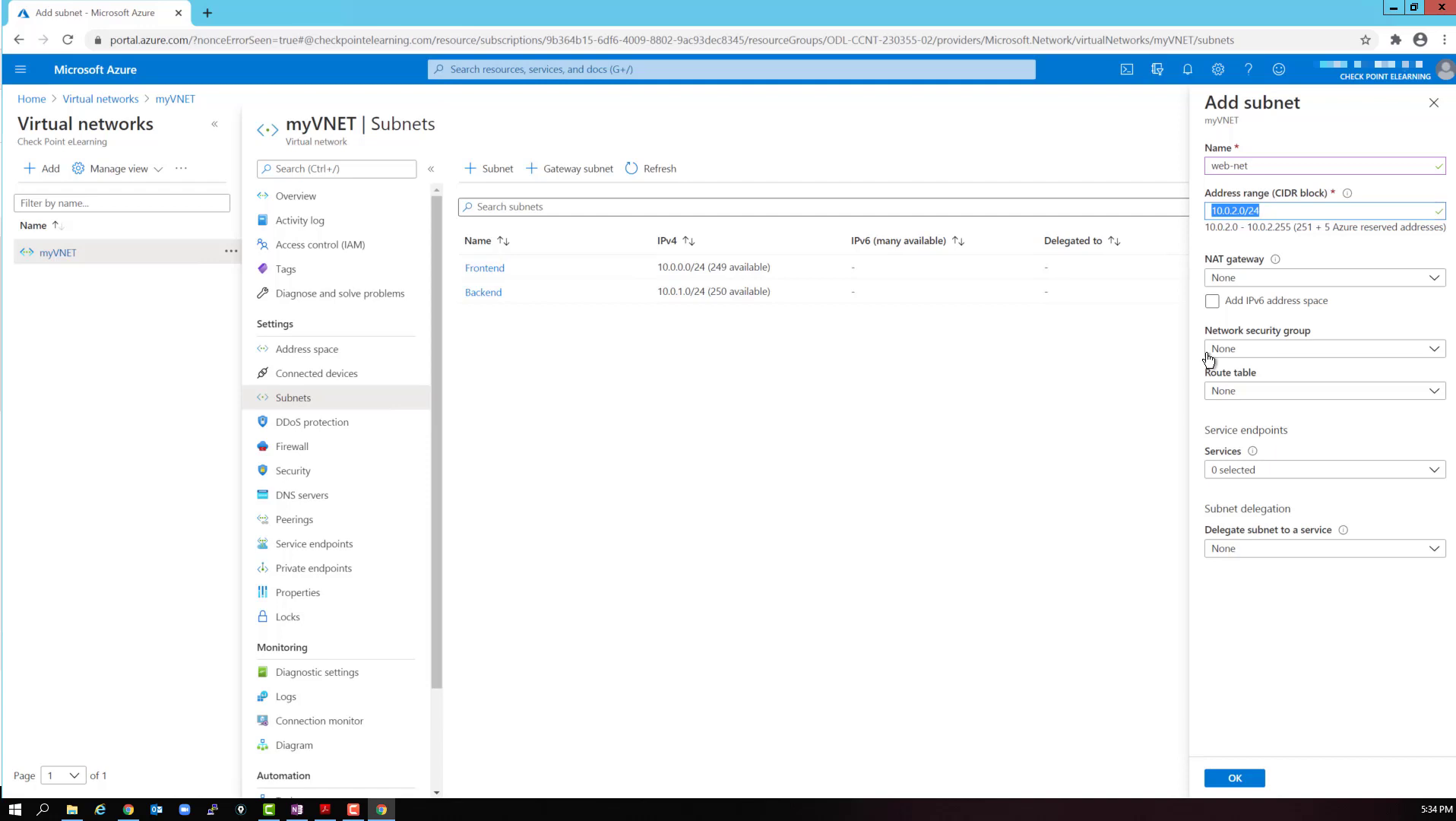
click(1247, 778)
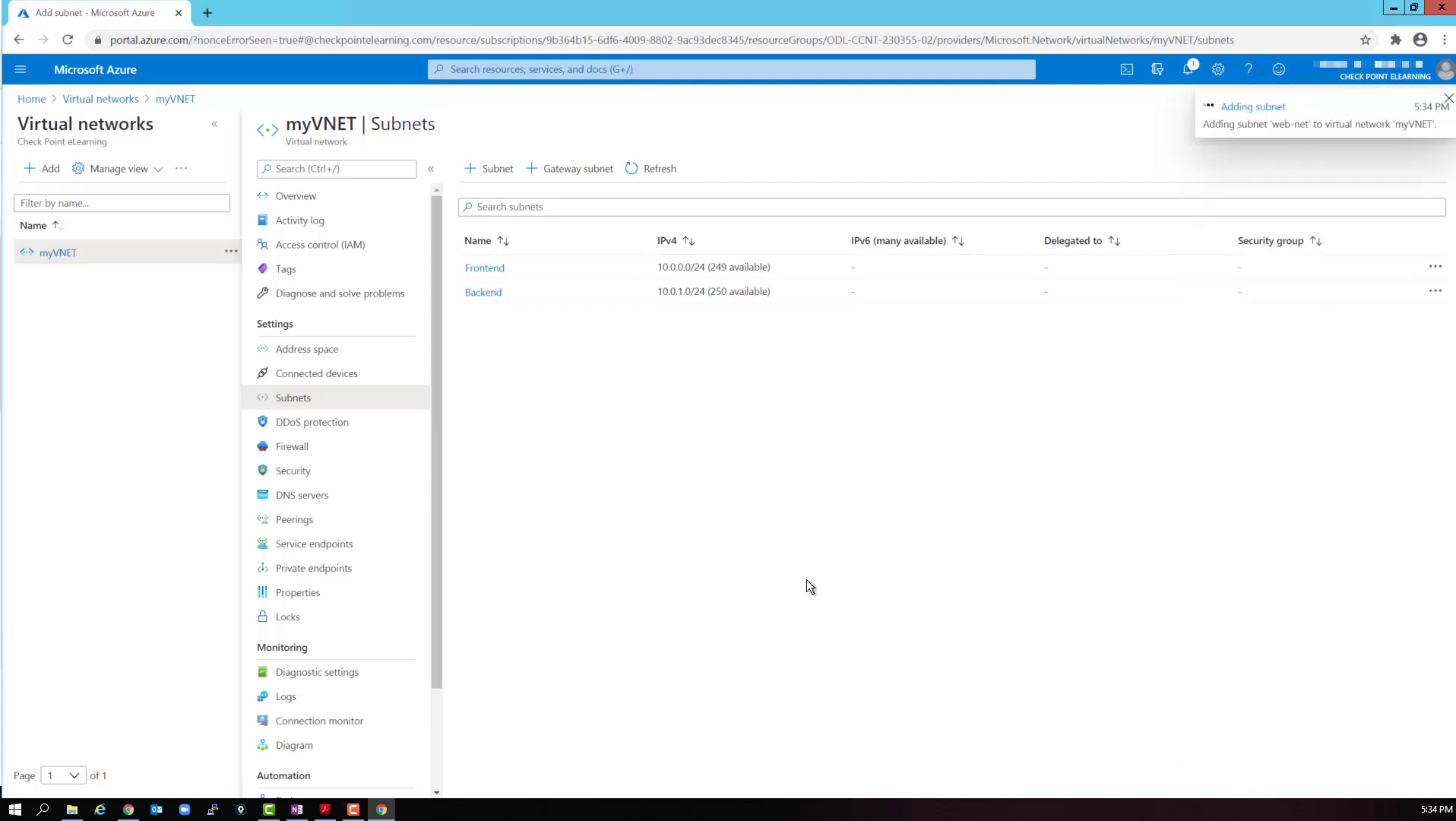
click(1187, 69)
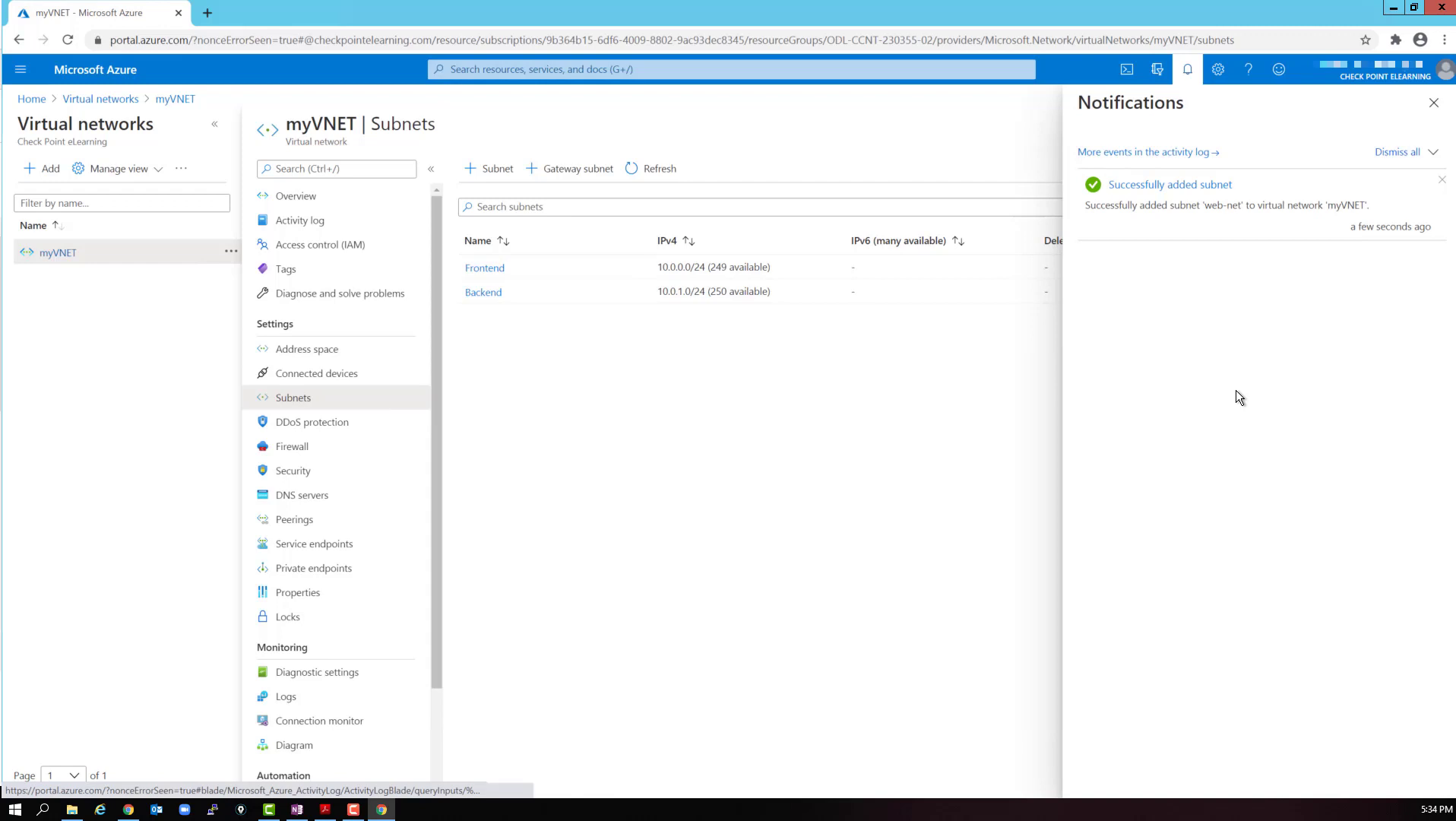
click(660, 169)
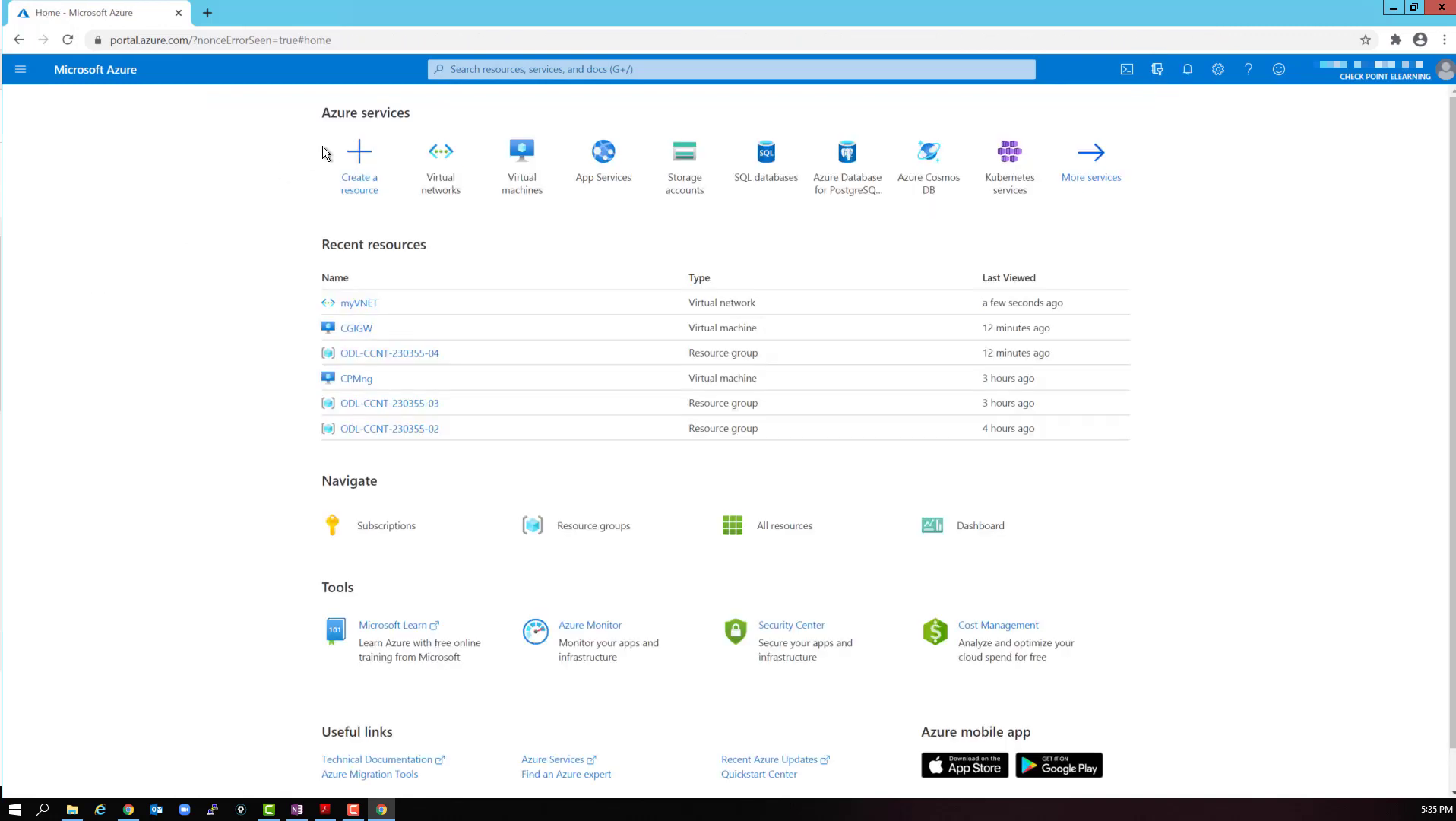
- Find the Route table resource in the Marketplace by searching for "route" and open its creation form
click(363, 156)
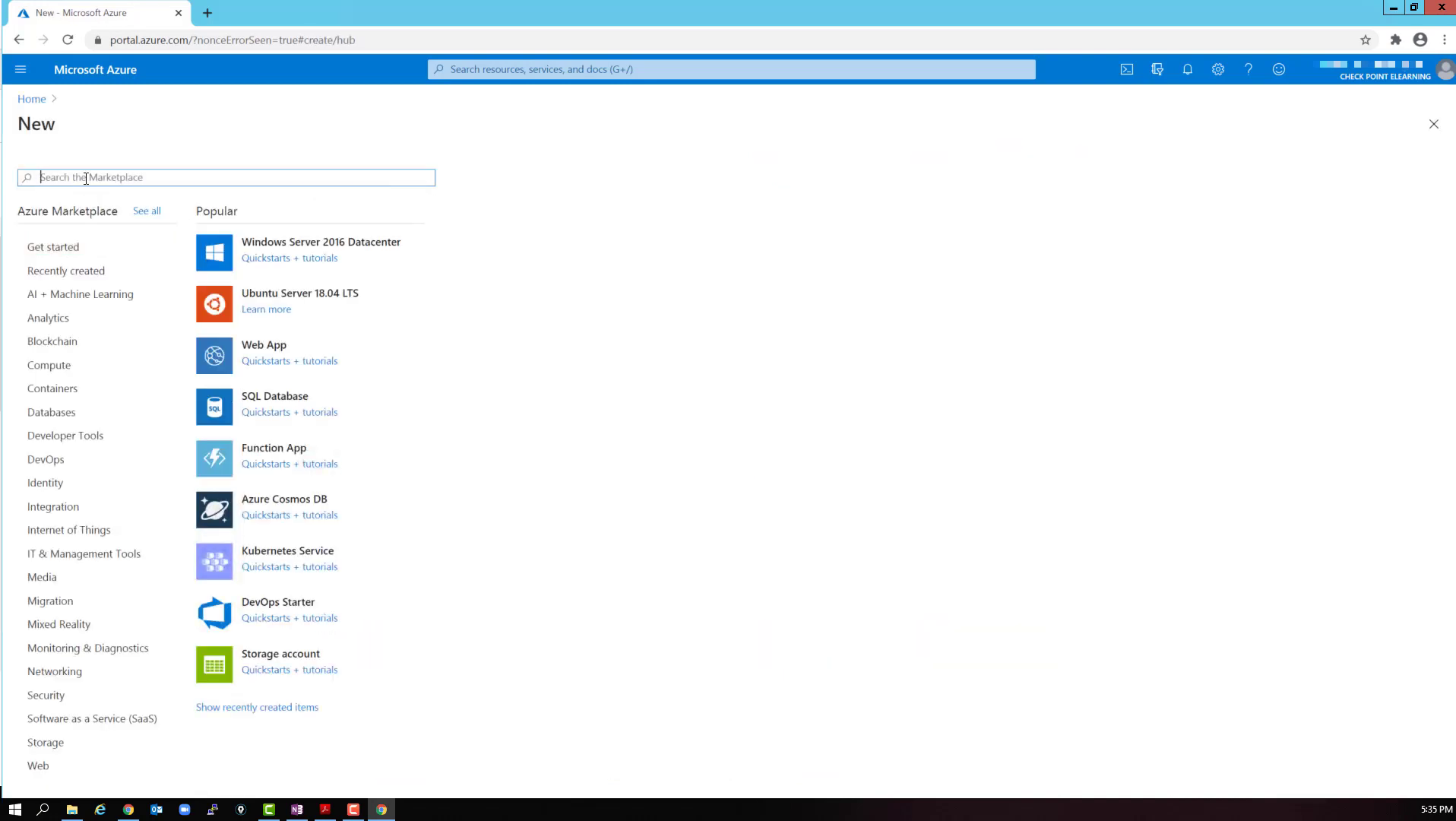
text(route)
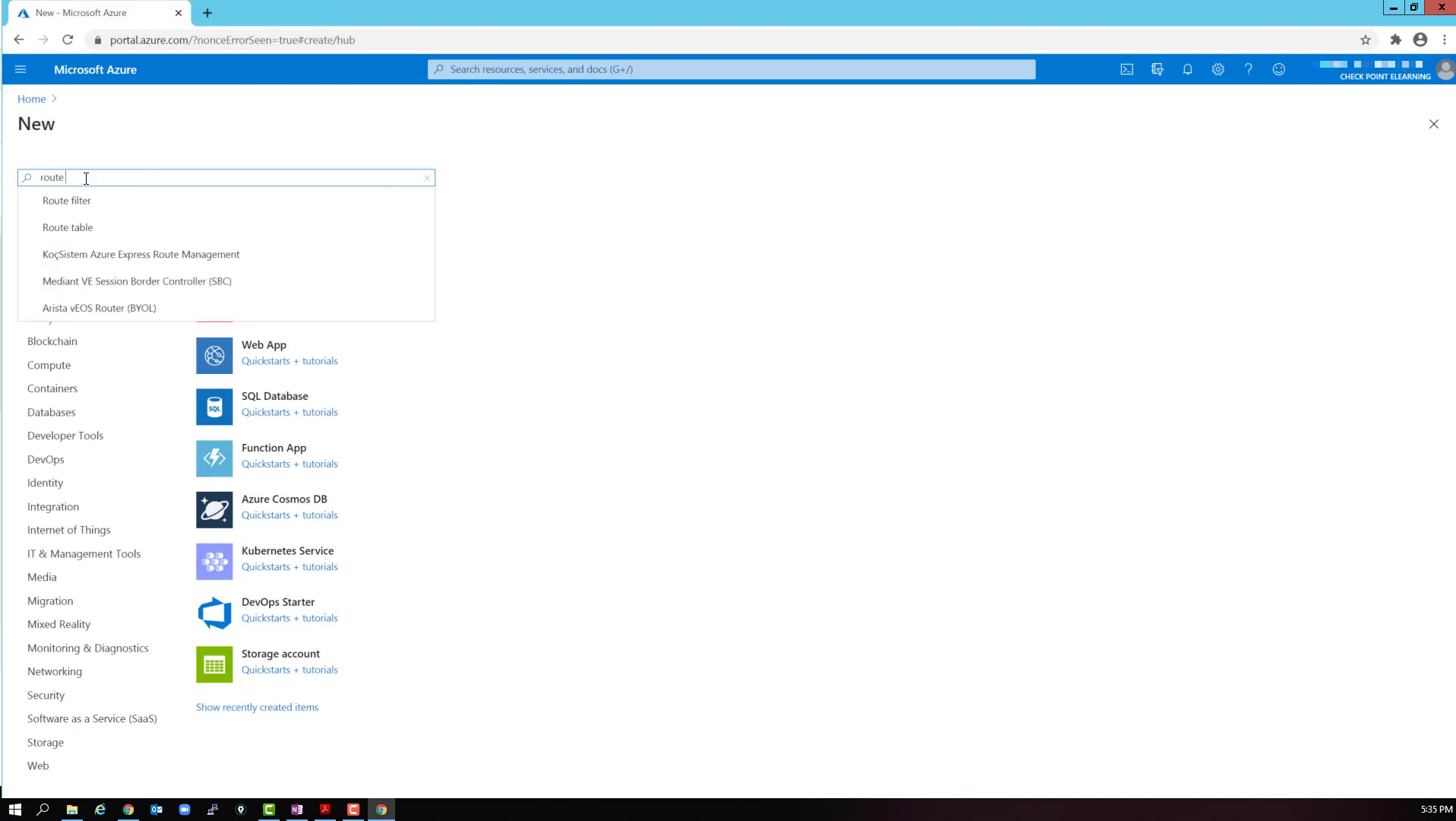
click(94, 234)
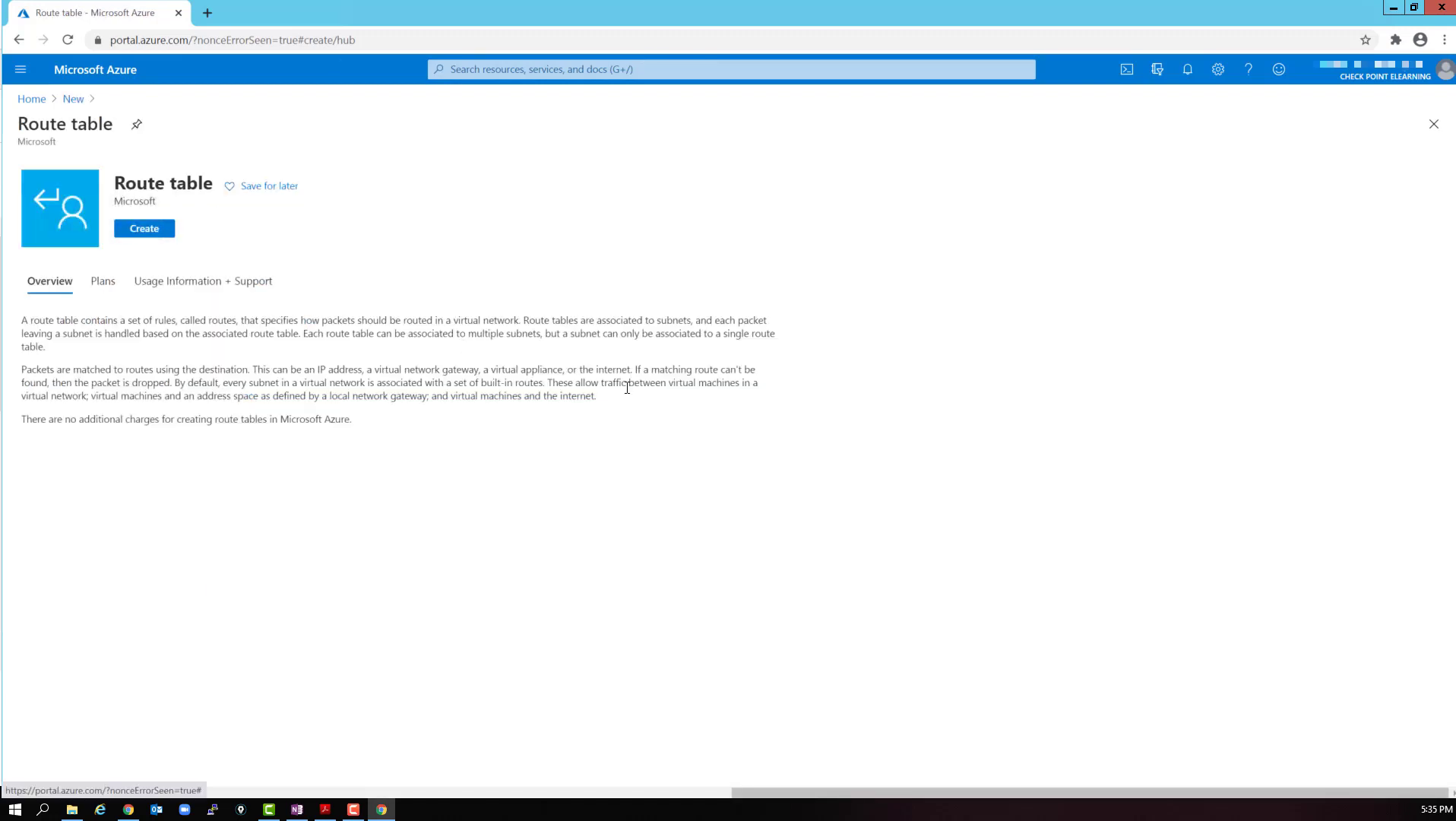
click(160, 235)
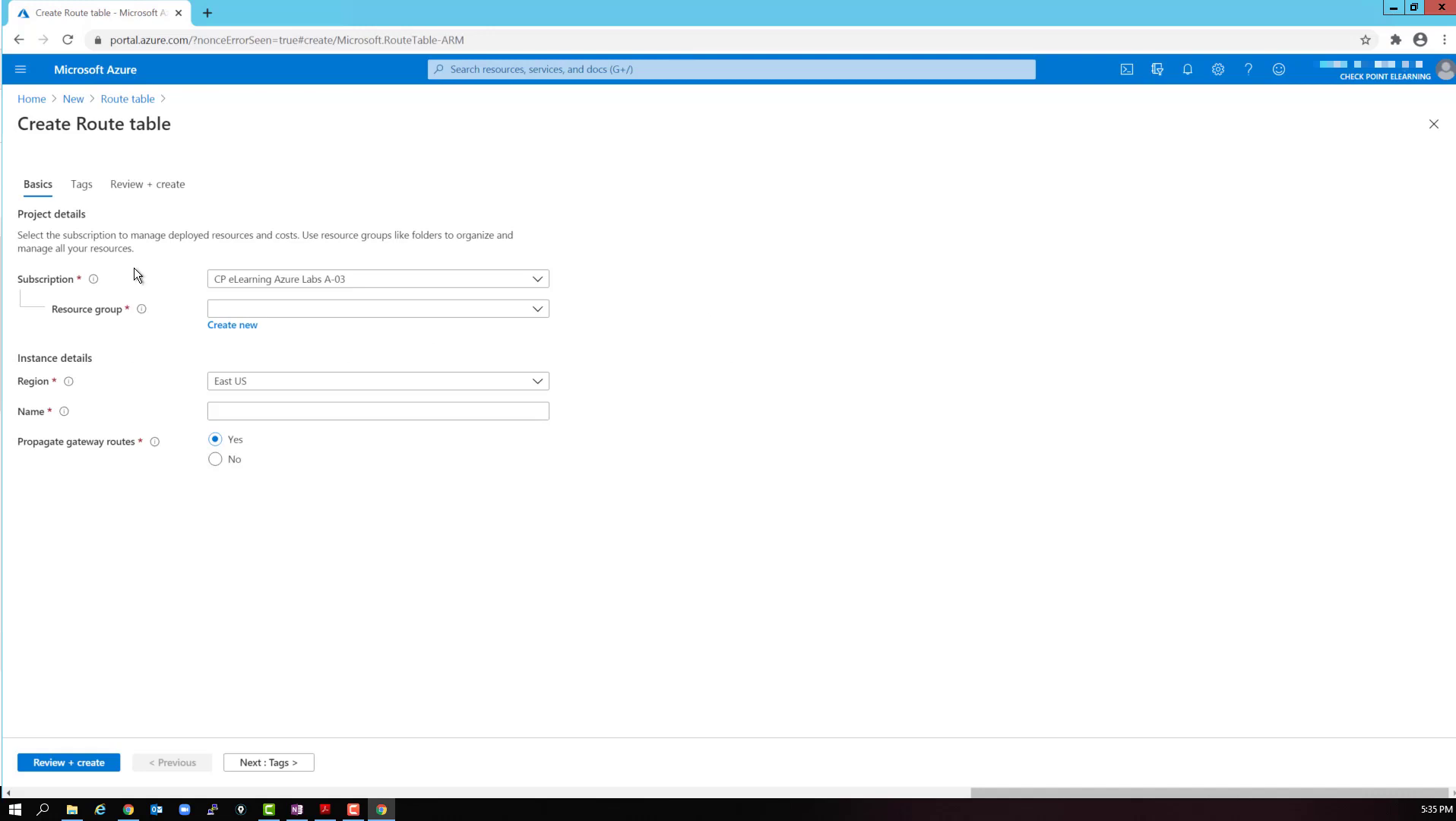
- Create the route table myVNETroutes in resource group ODL-CCNT-230355-02, keeping the East US region and adding no tags
click(448, 315)
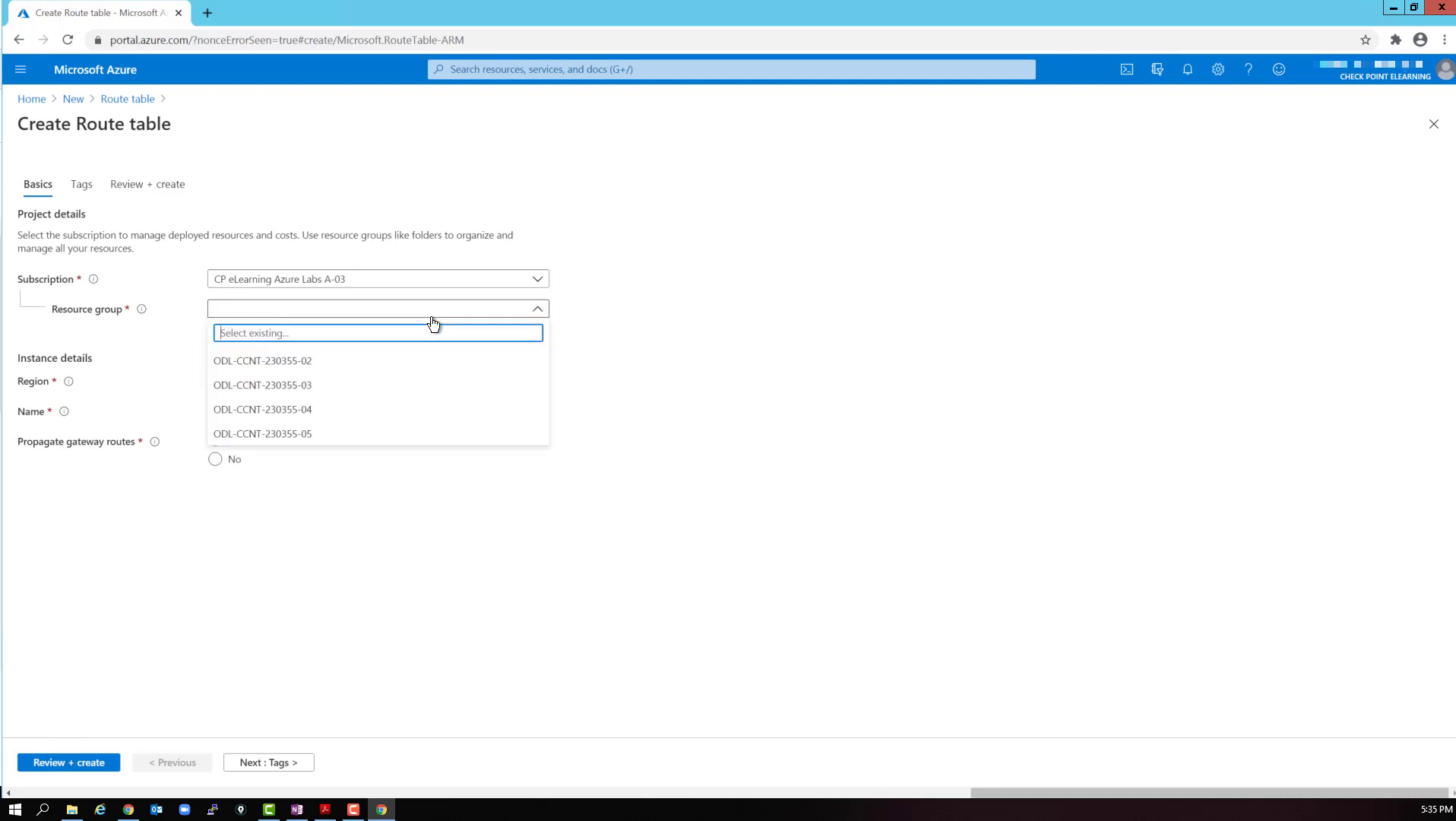
click(340, 364)
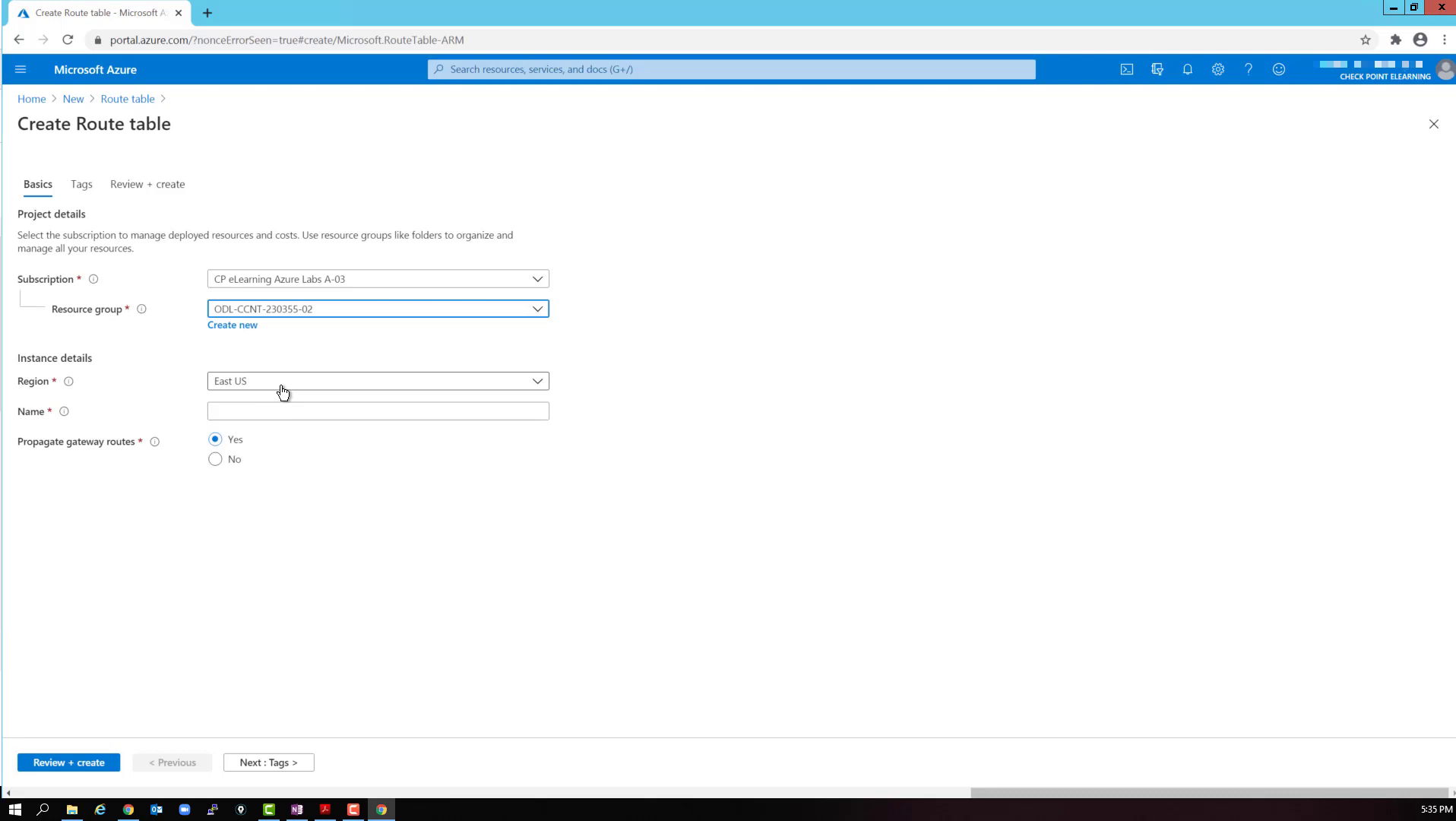
click(281, 388)
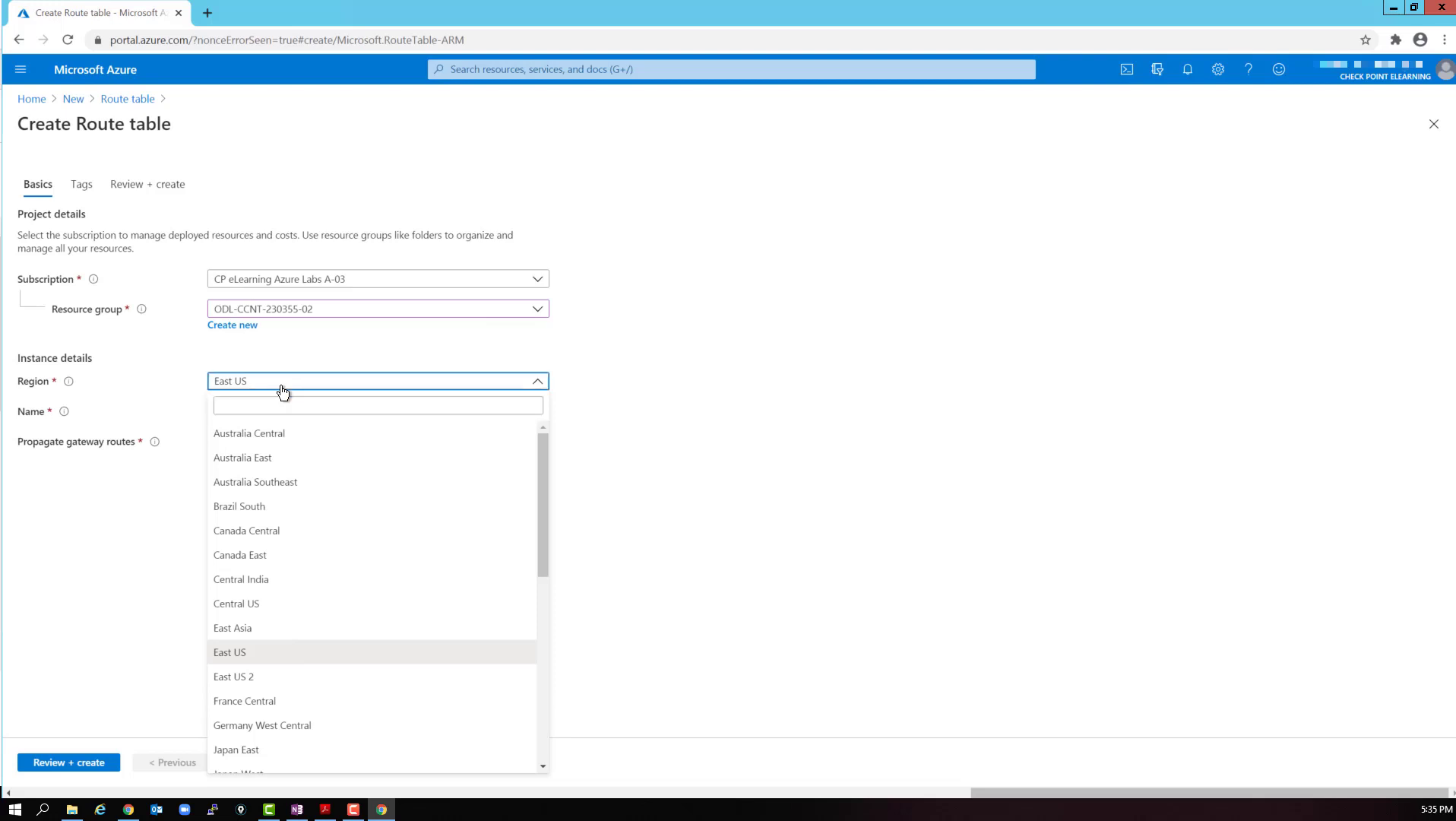
click(283, 391)
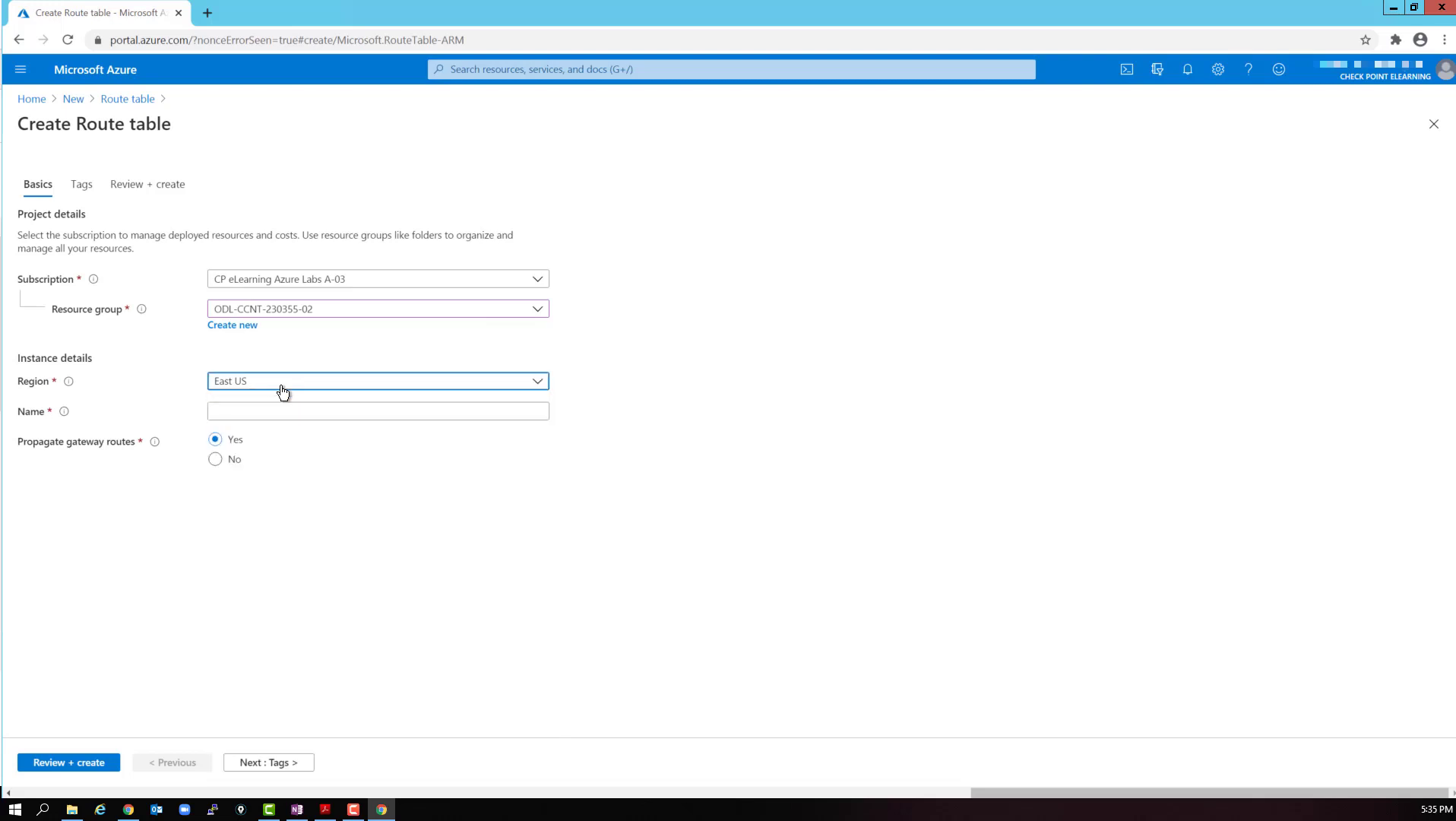
click(247, 410)
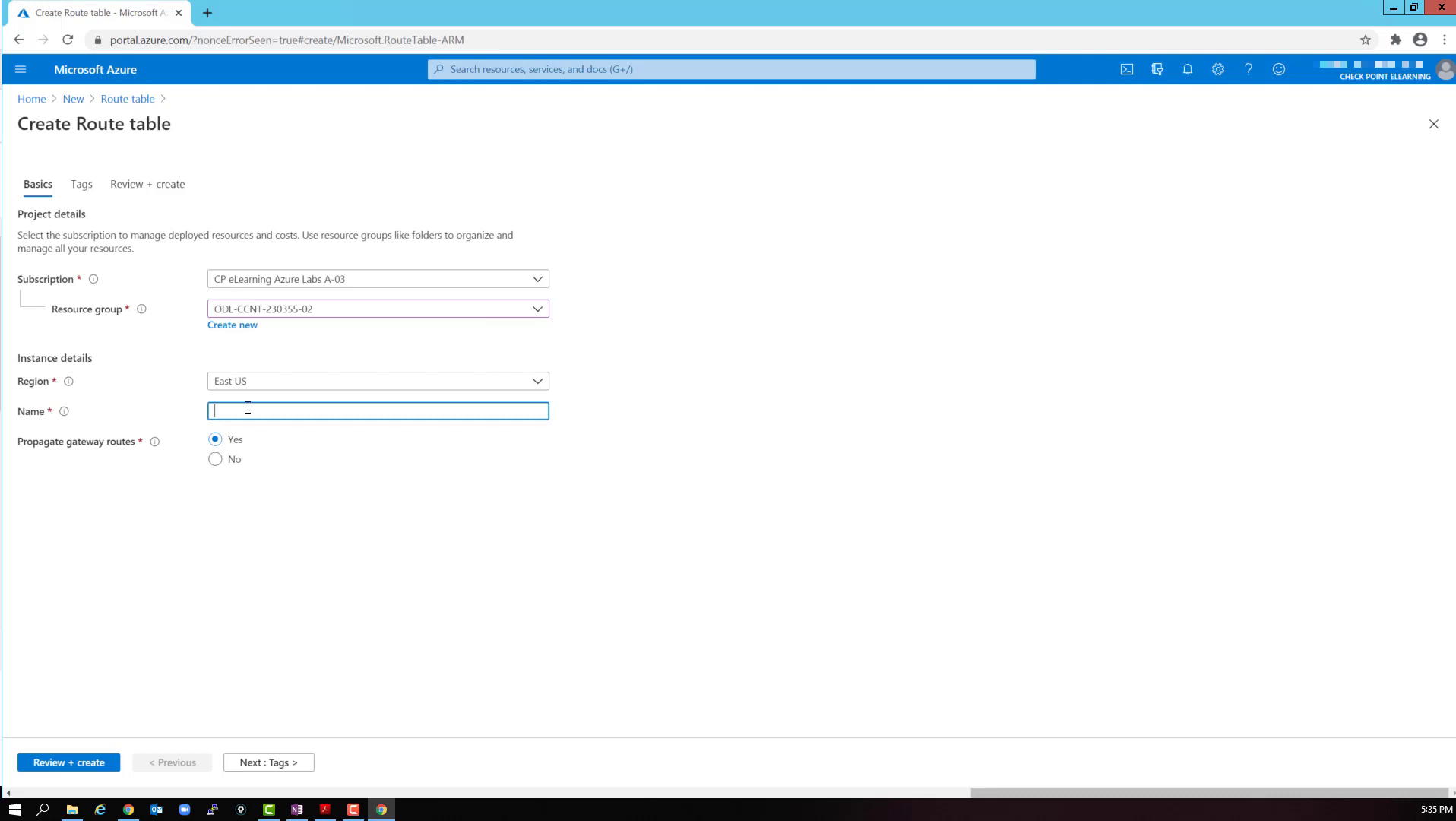
text(myVNE-routes)
click(293, 766)
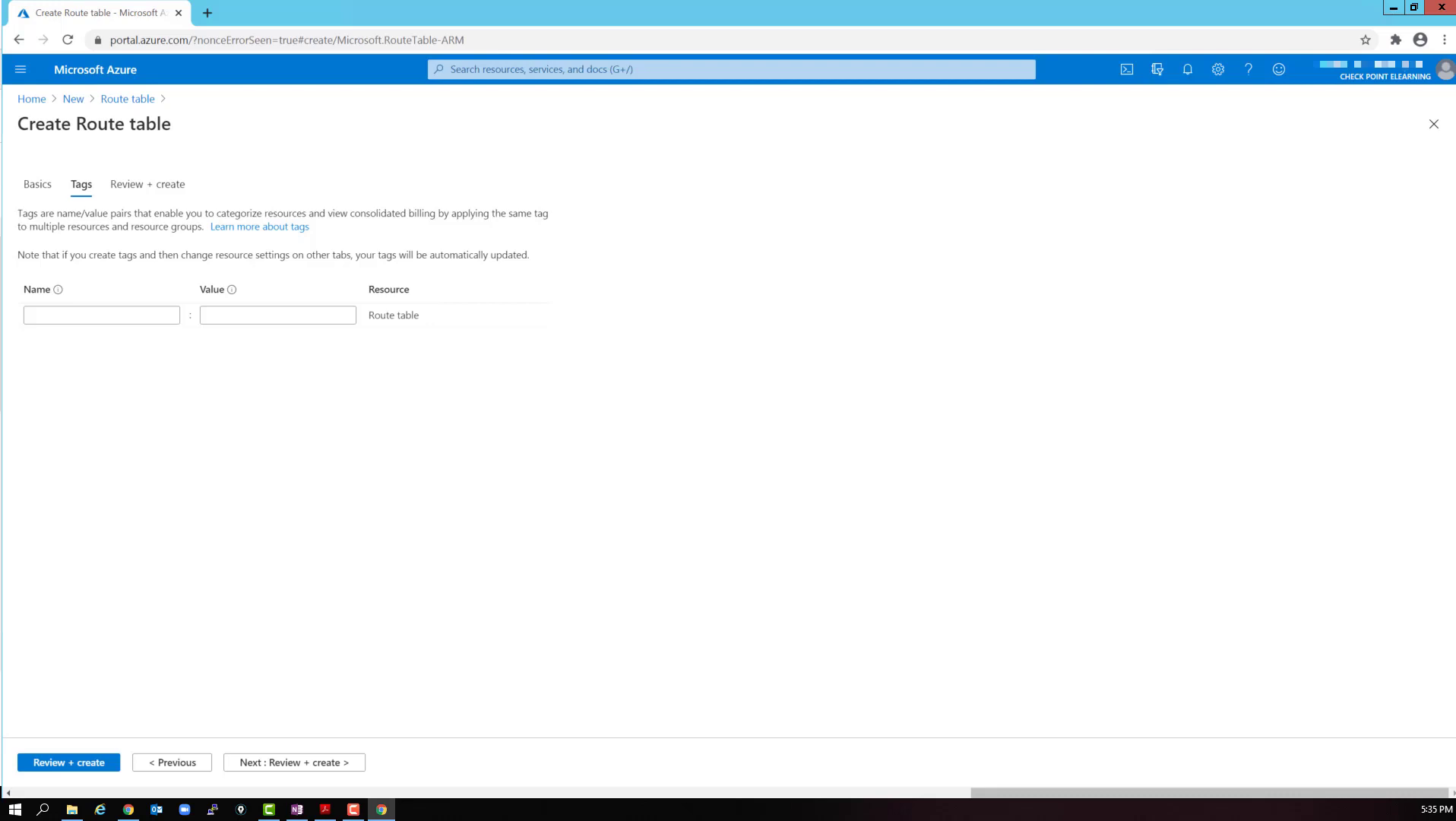
click(286, 760)
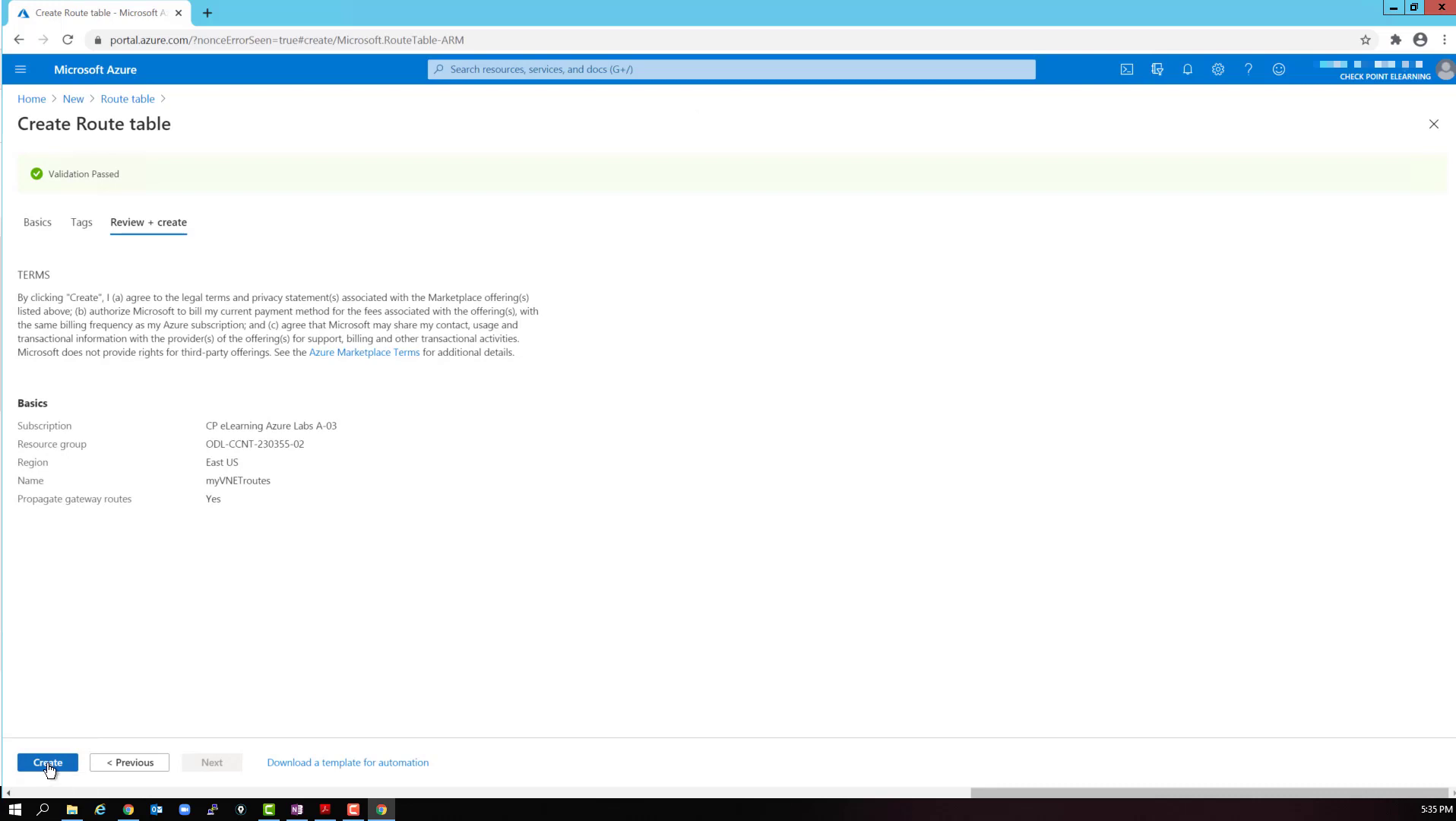
click(47, 763)
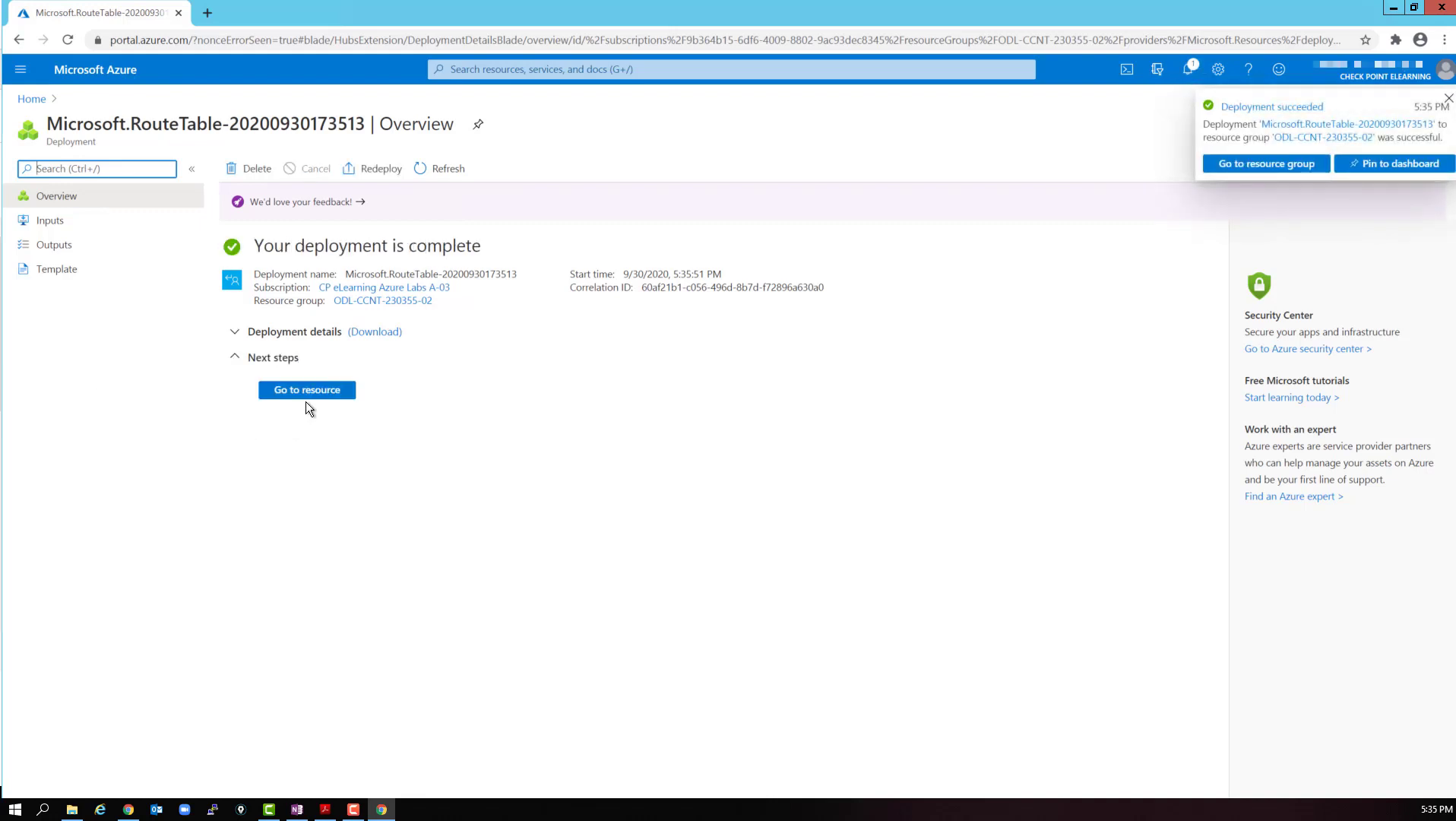
- Start a new route in the myVNETroutes route table, named Intra_VNET with address prefix 10.0.0.0/16
click(308, 396)
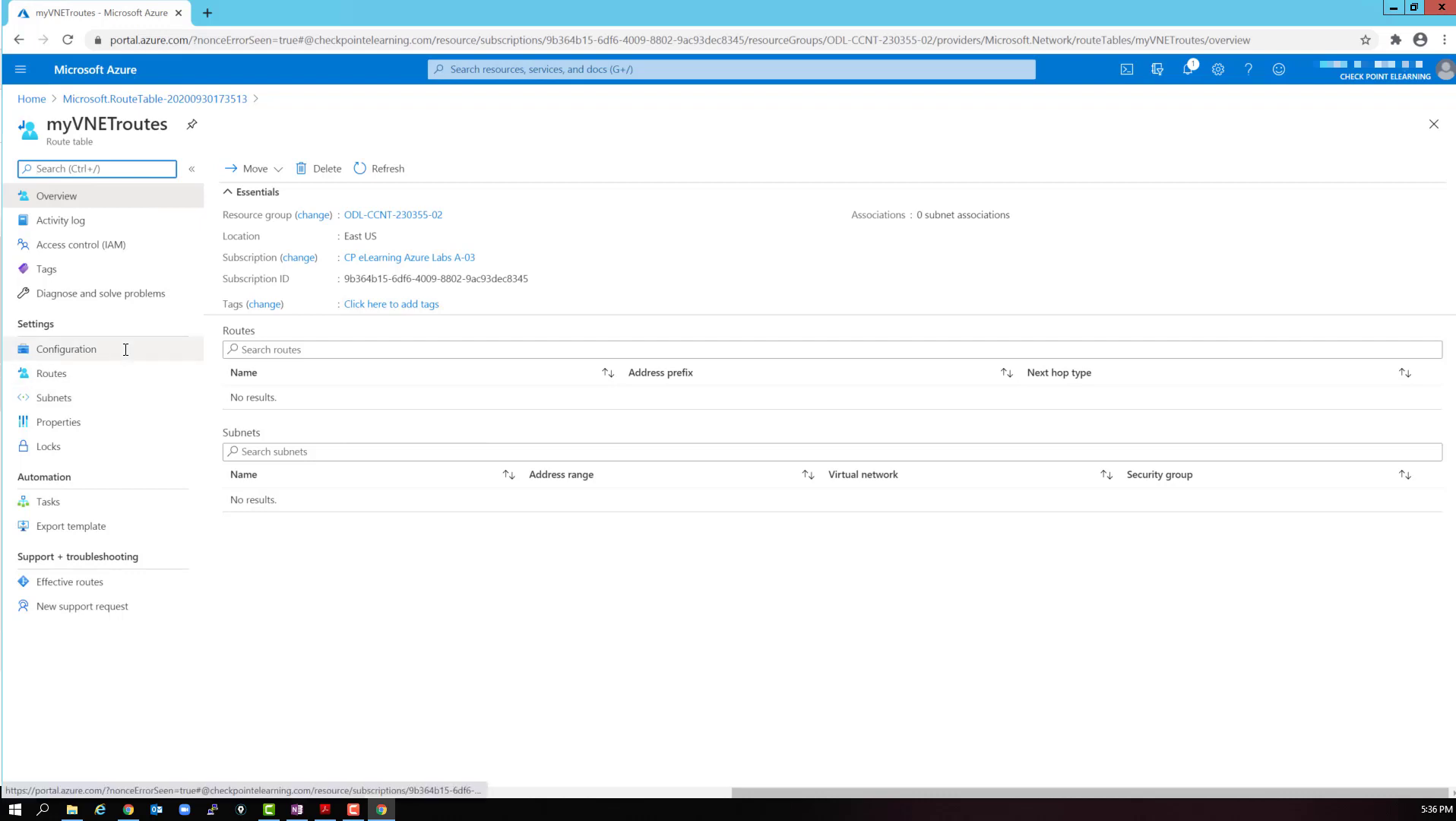
click(57, 373)
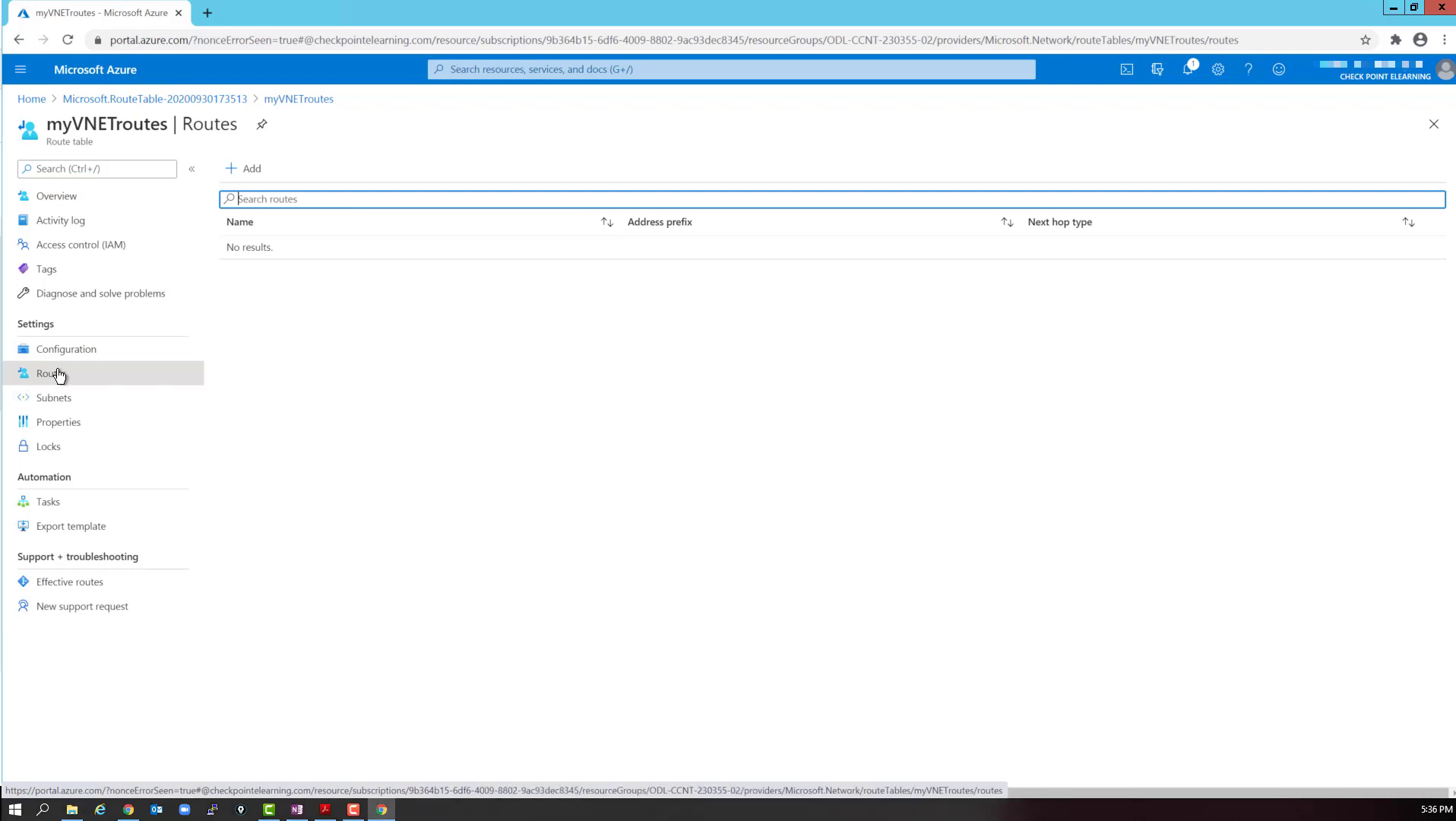
click(251, 170)
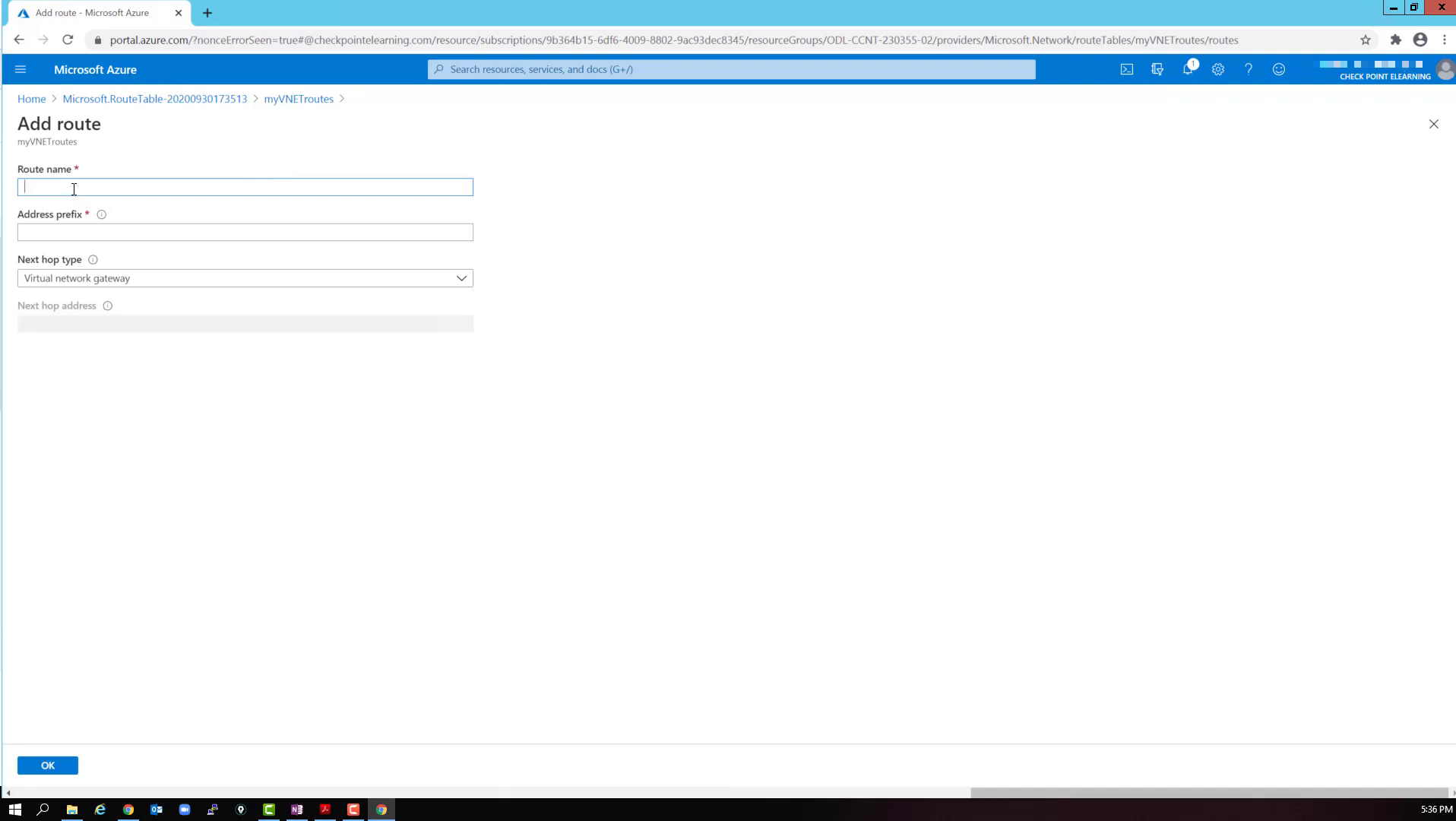
text(Intra_VNE)
text(T)
click(55, 236)
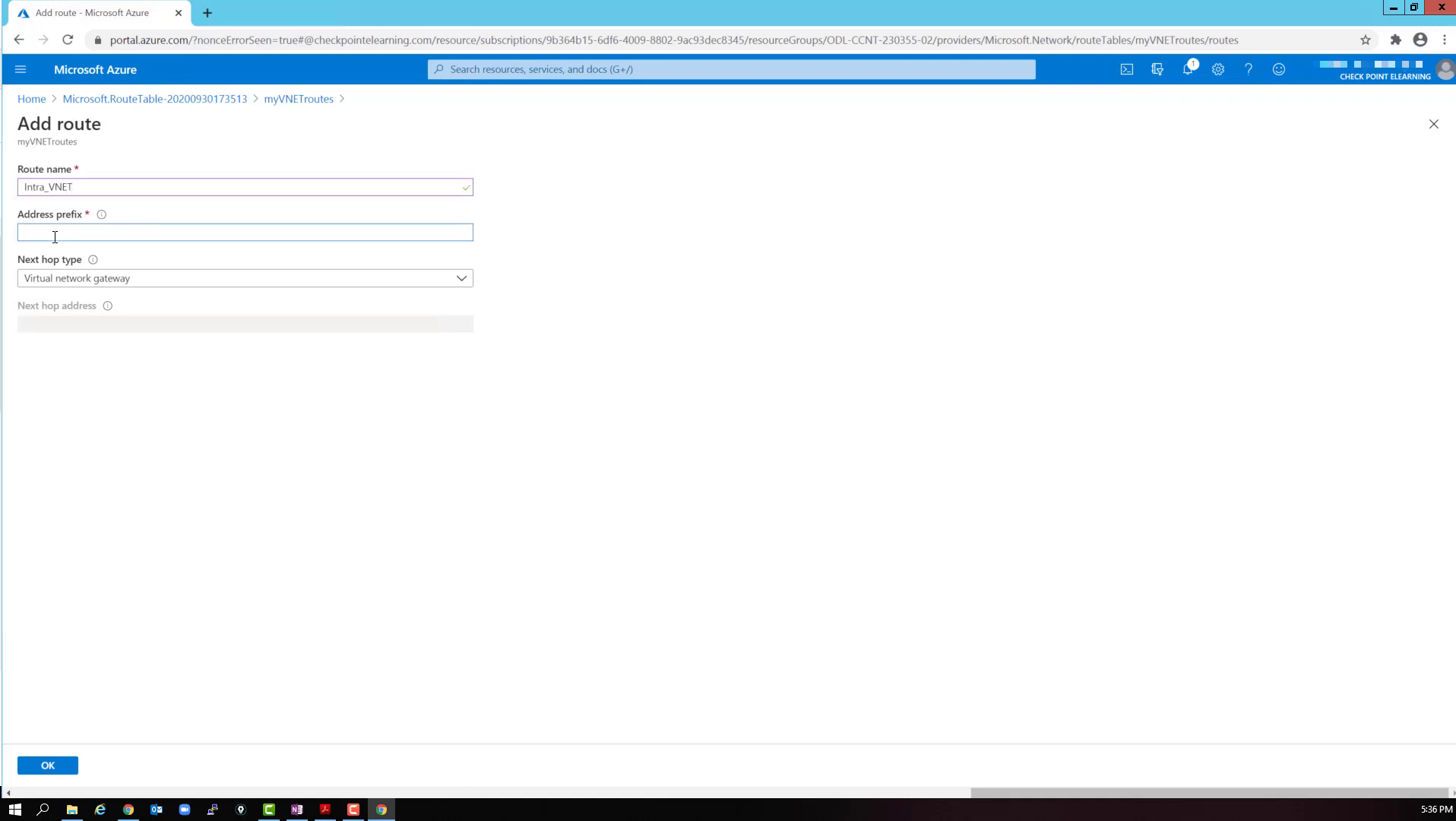
text(10.0.0.0/16)
- Set the Intra_VNET route's next hop to a virtual appliance at 10.0.1.4 and save the route
click(161, 280)
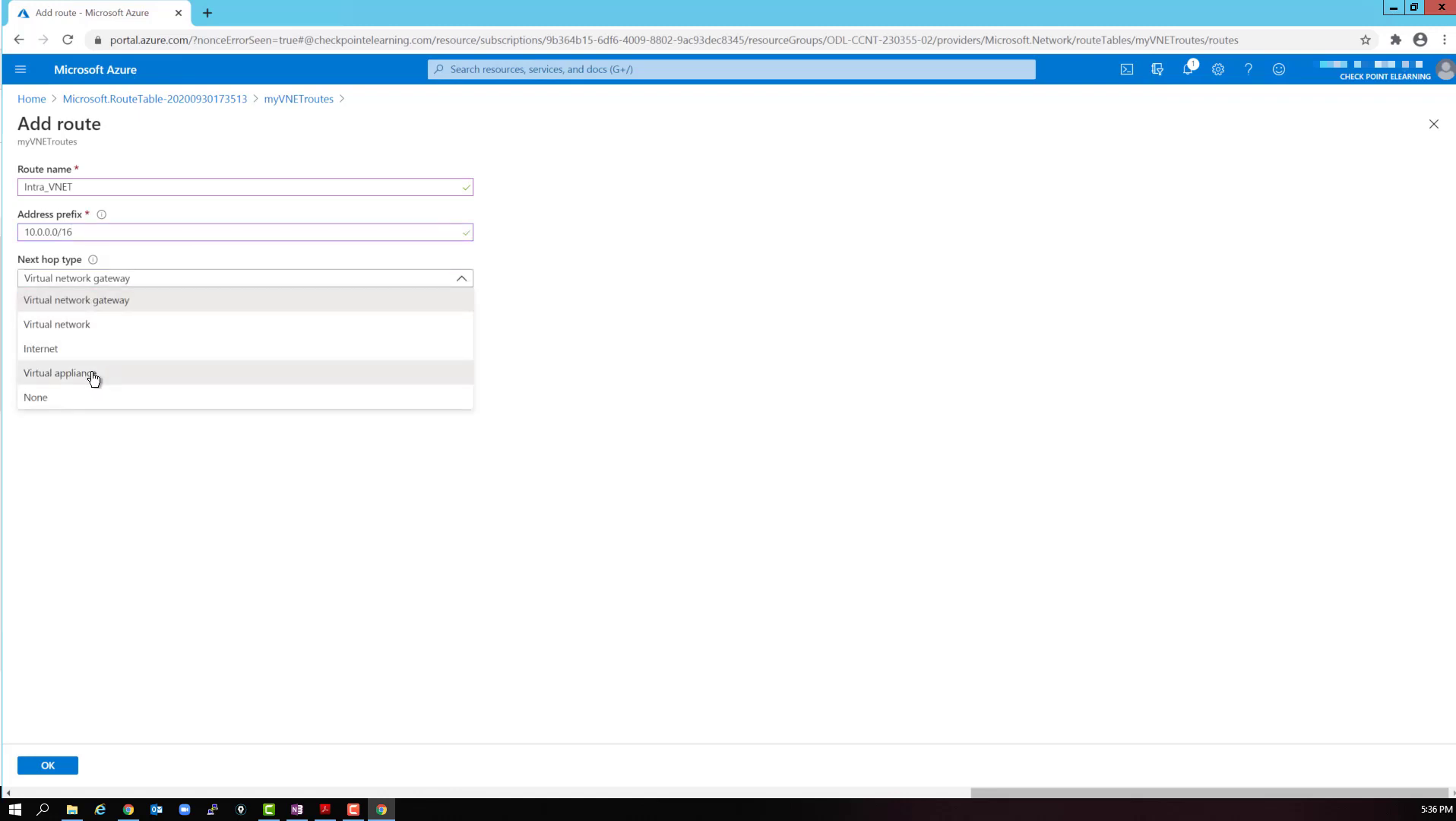
click(93, 375)
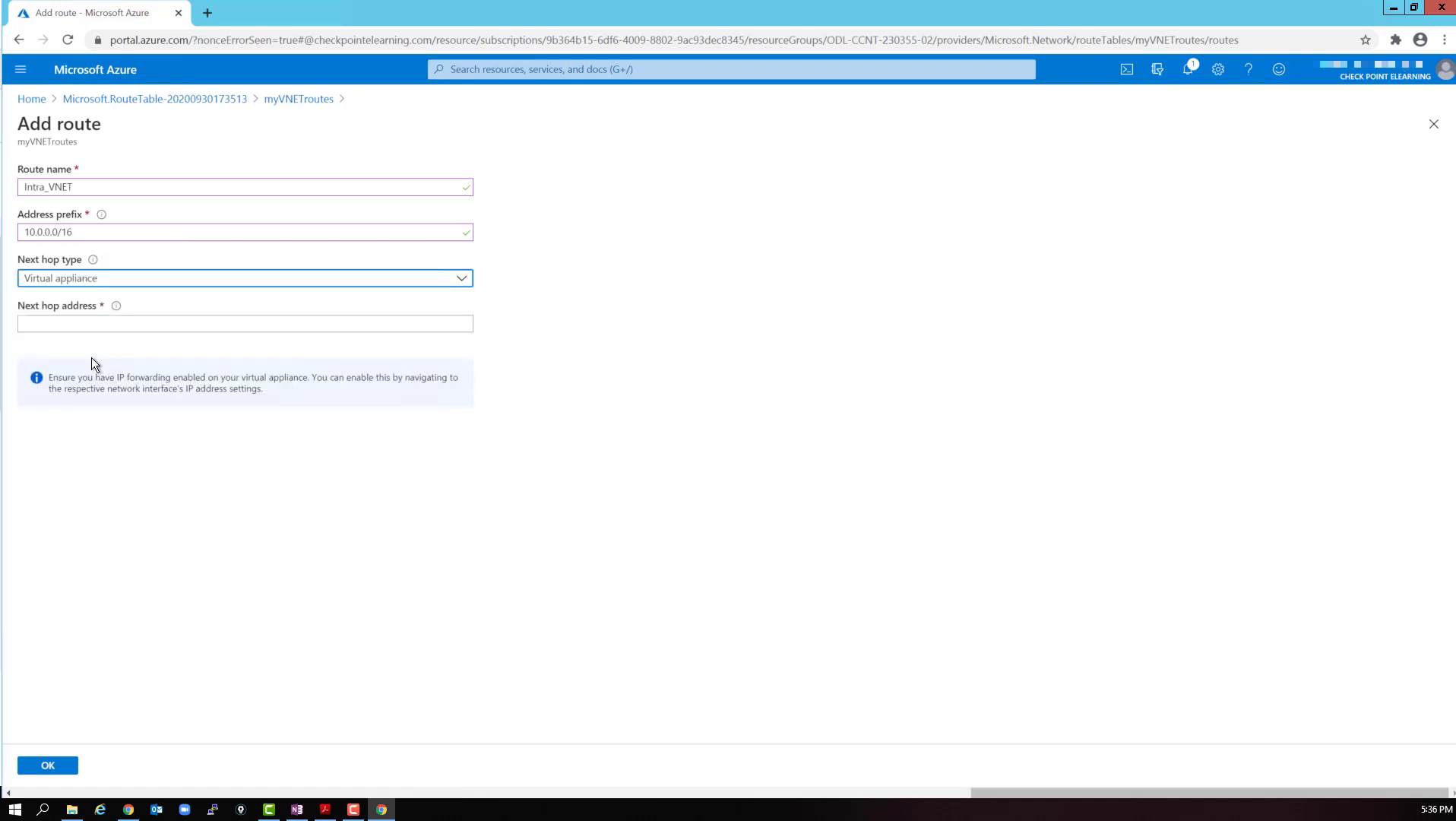
click(86, 322)
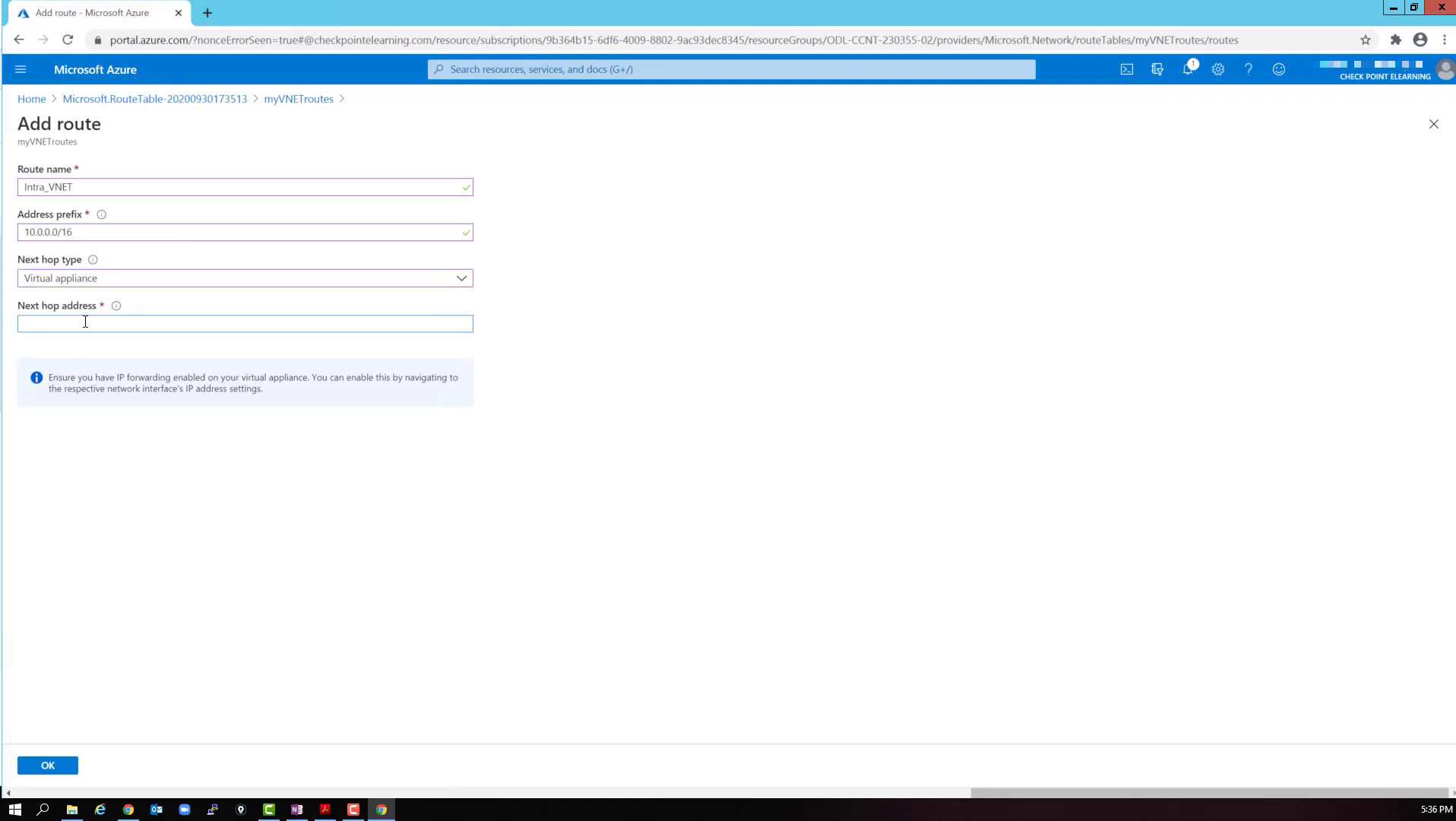
text(10.0.1.4)
click(51, 765)
key(alt+Tab)
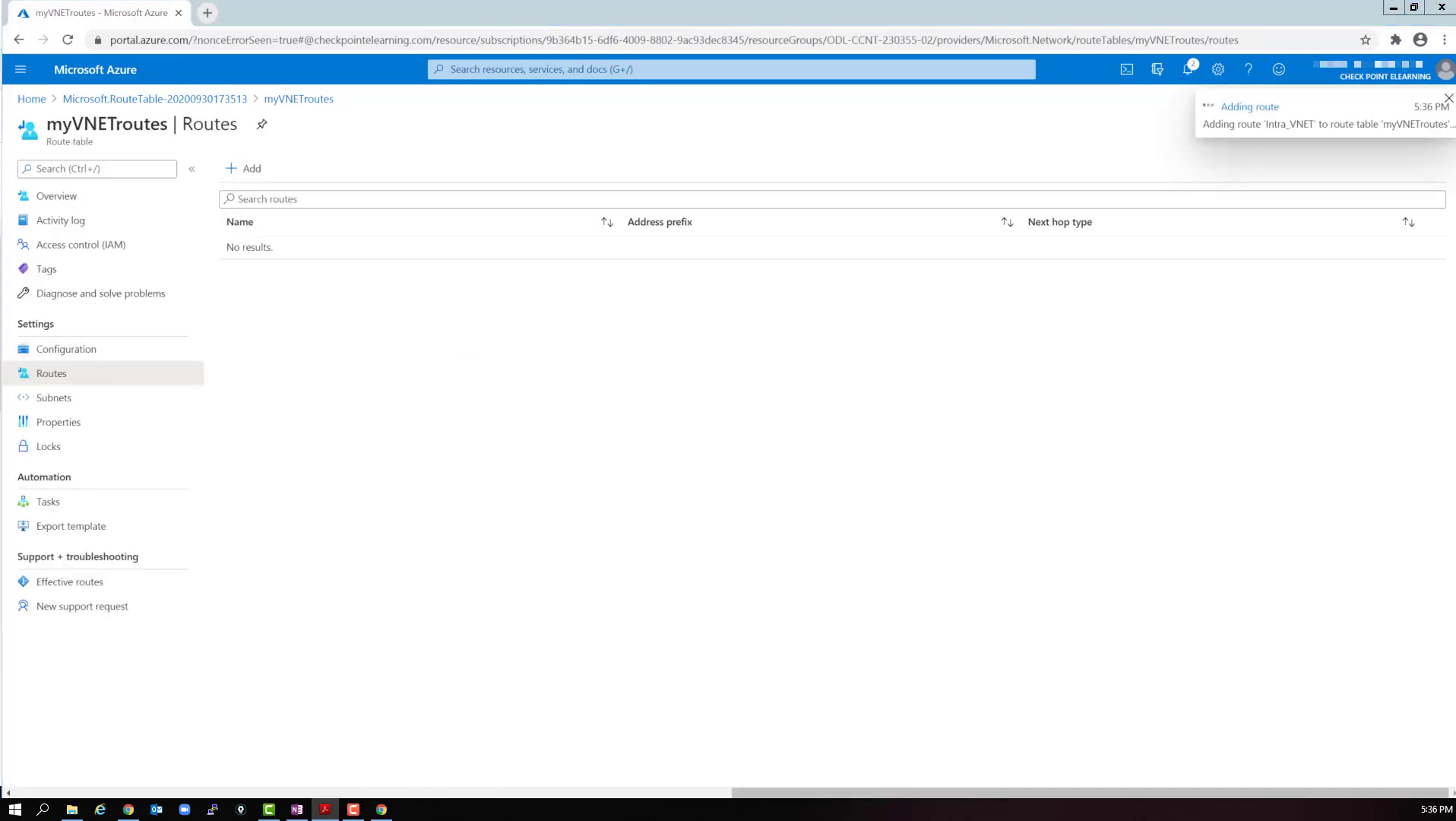
- Add a route named DefaultGW with address prefix 0.0.0.0/0 and a virtual appliance at 10.0.1.4 as next hop
click(241, 168)
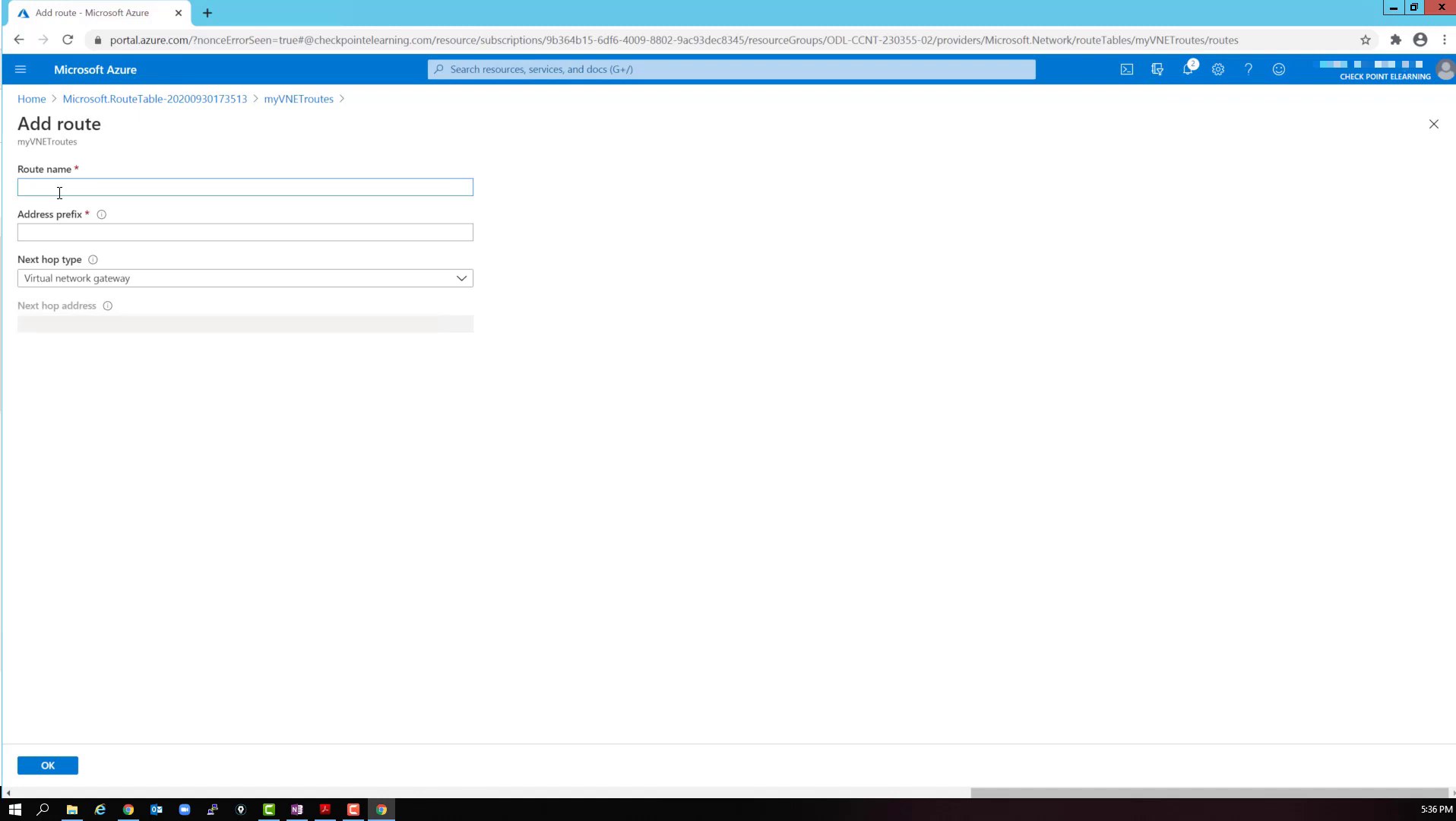
text(DefaultGW)
key(Tab)
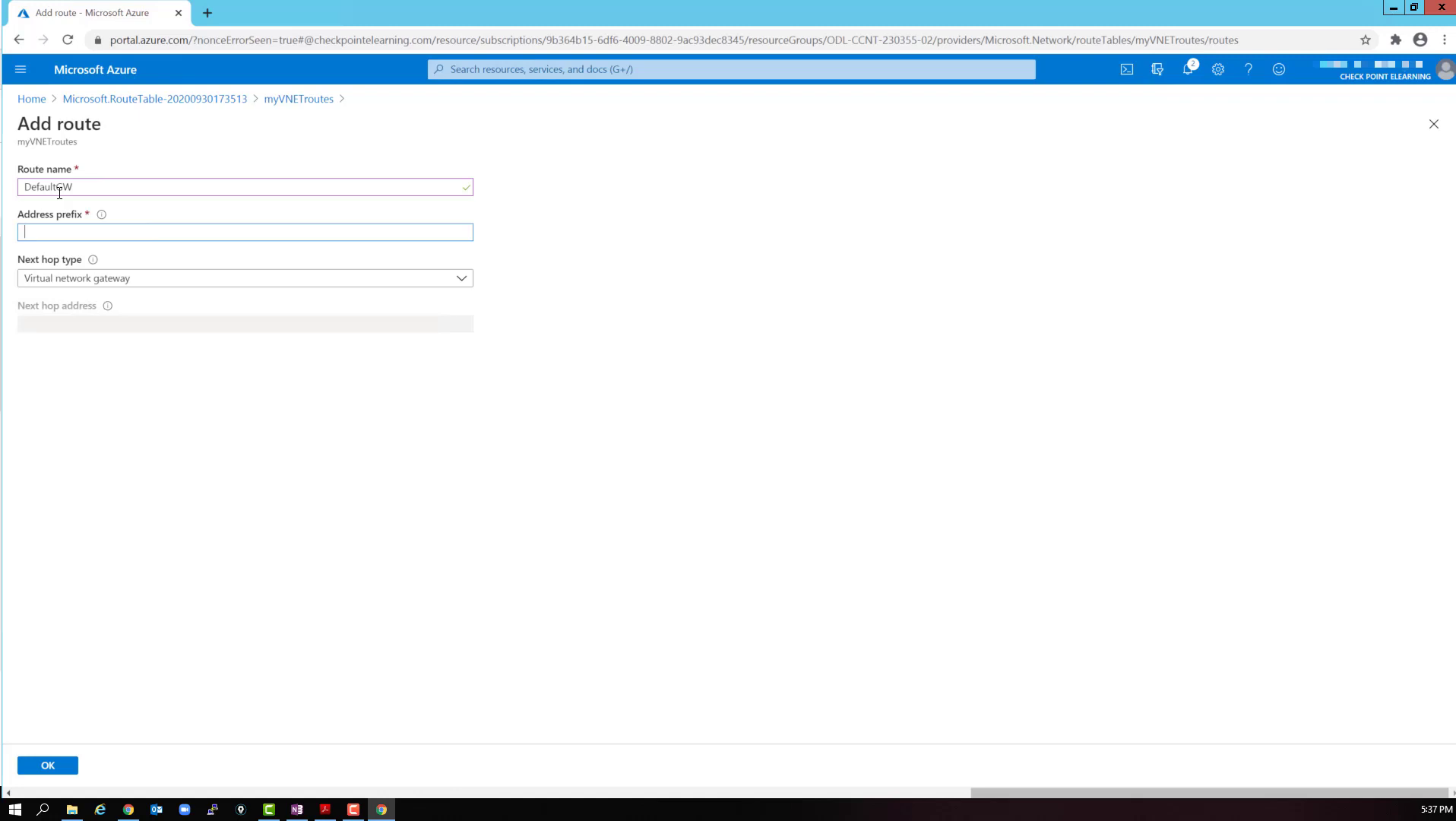
text(0.0.0.0/0)
click(122, 281)
click(70, 374)
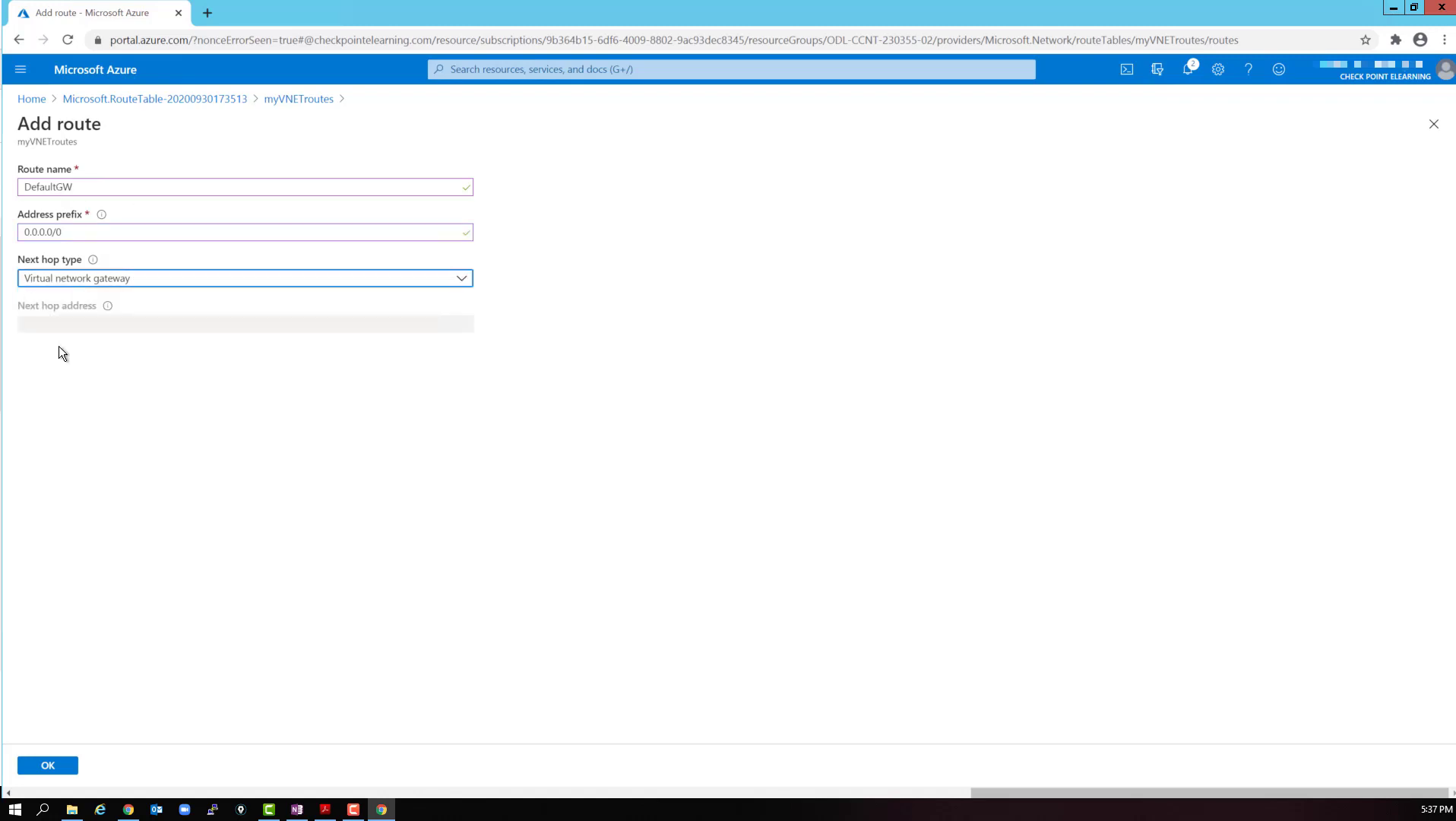
click(55, 323)
text(10.0.1.1)
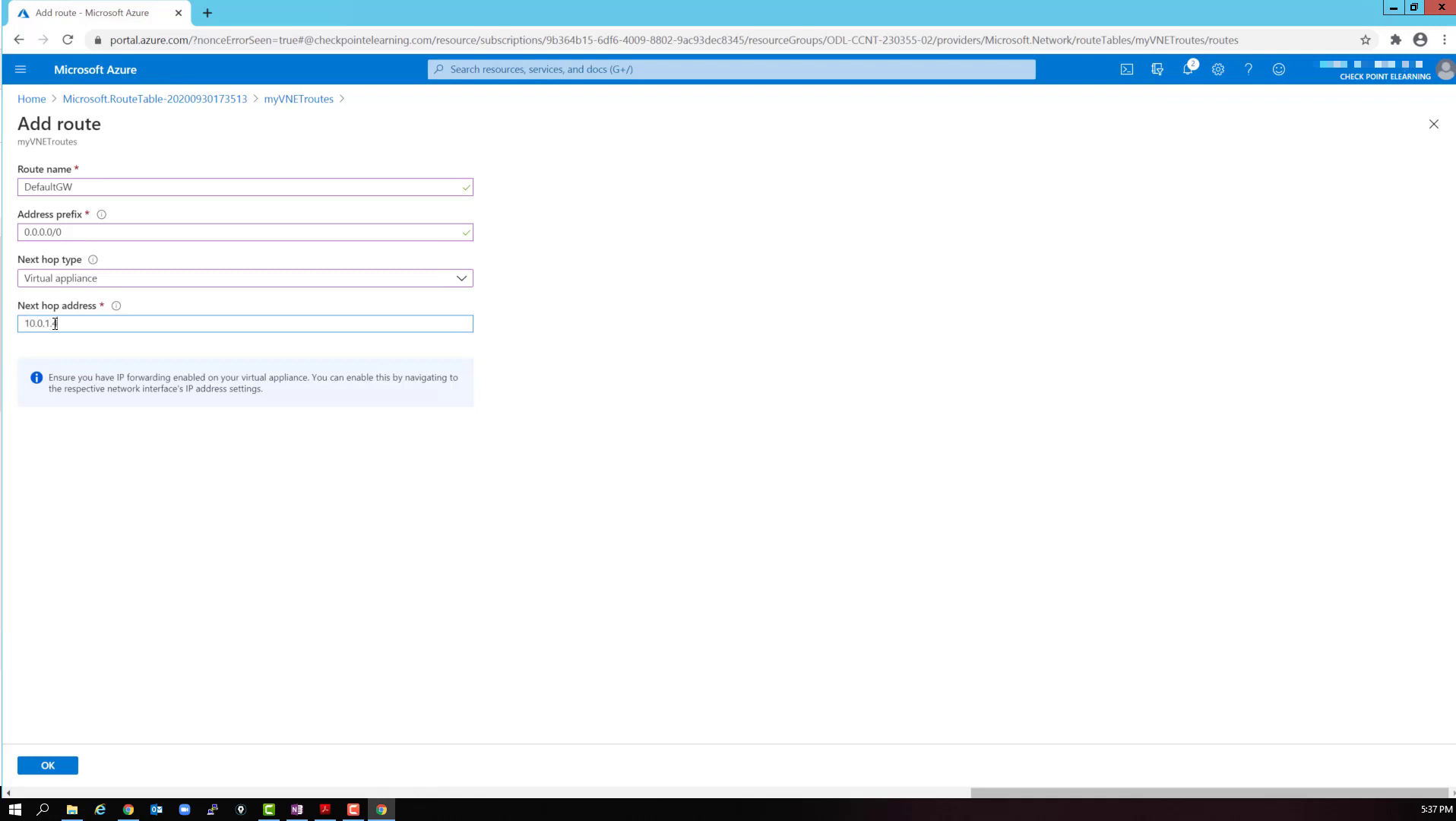
click(47, 765)
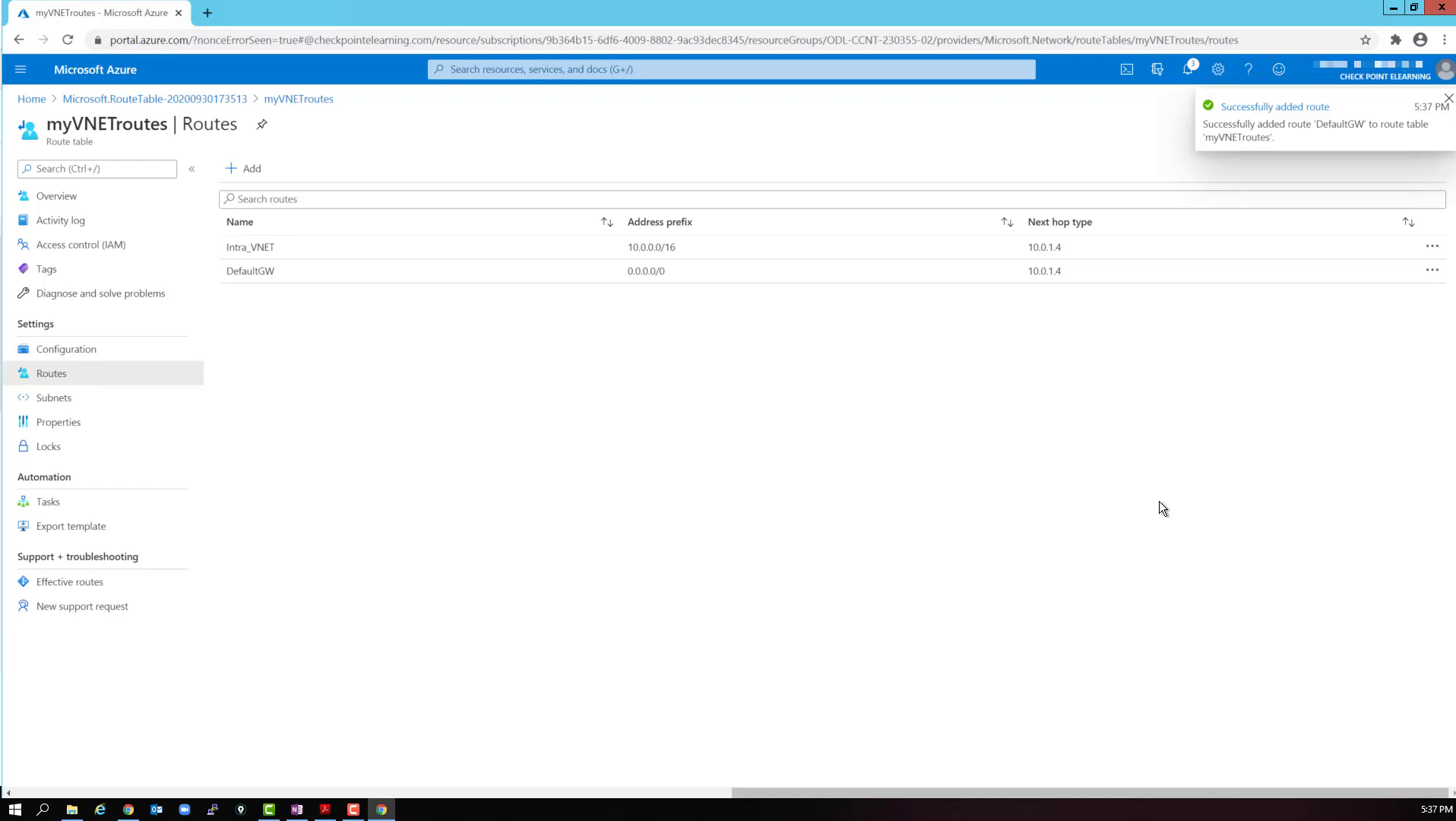
- Add a route named Microsegmentation-subnet-10.0.2.0 with address prefix 10.0.2.0/24 and a virtual appliance at 10.0.1.4 as next hop
click(252, 171)
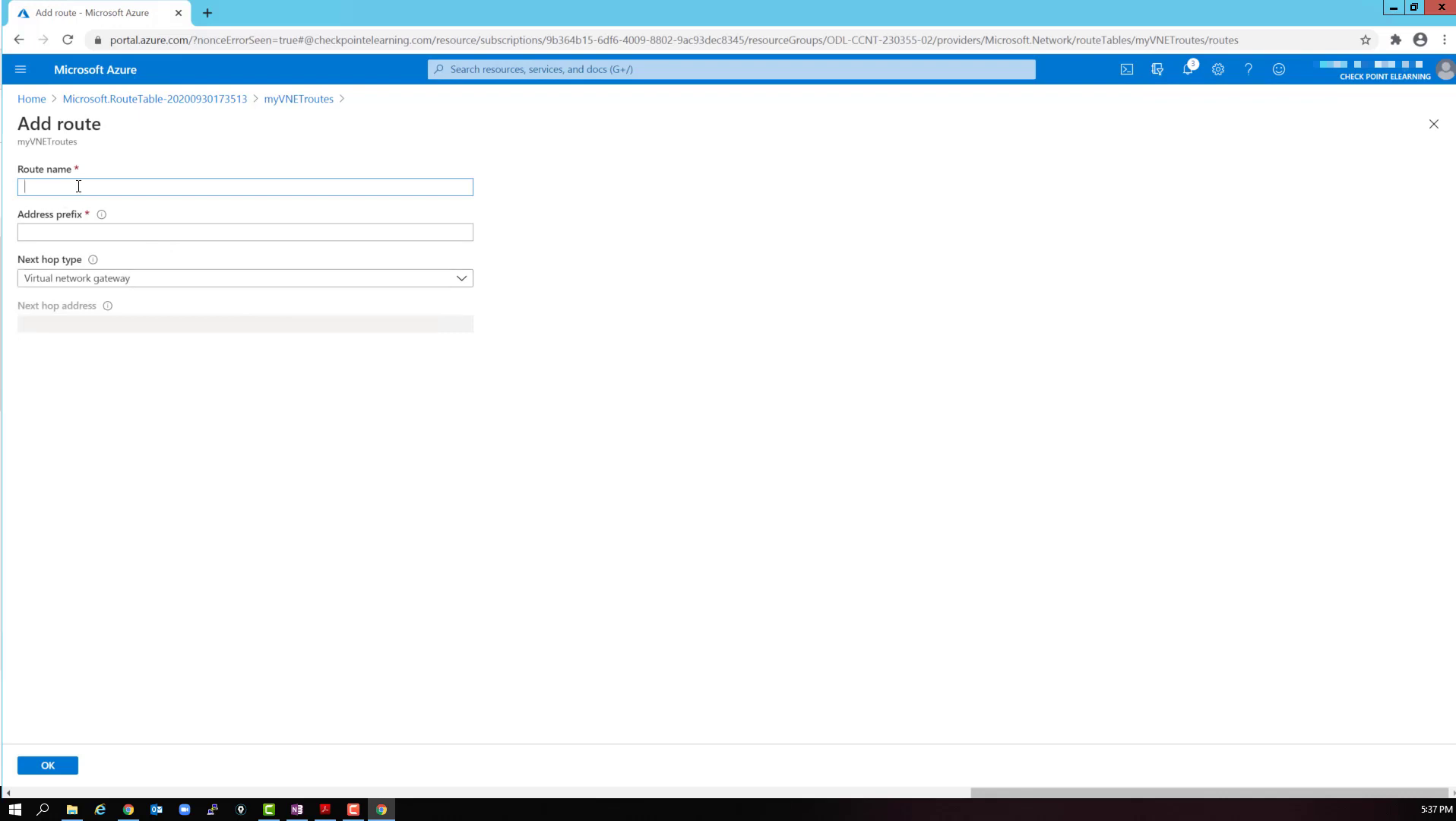
text(Microsegmentation-subnet-10.0.2.0)
click(39, 232)
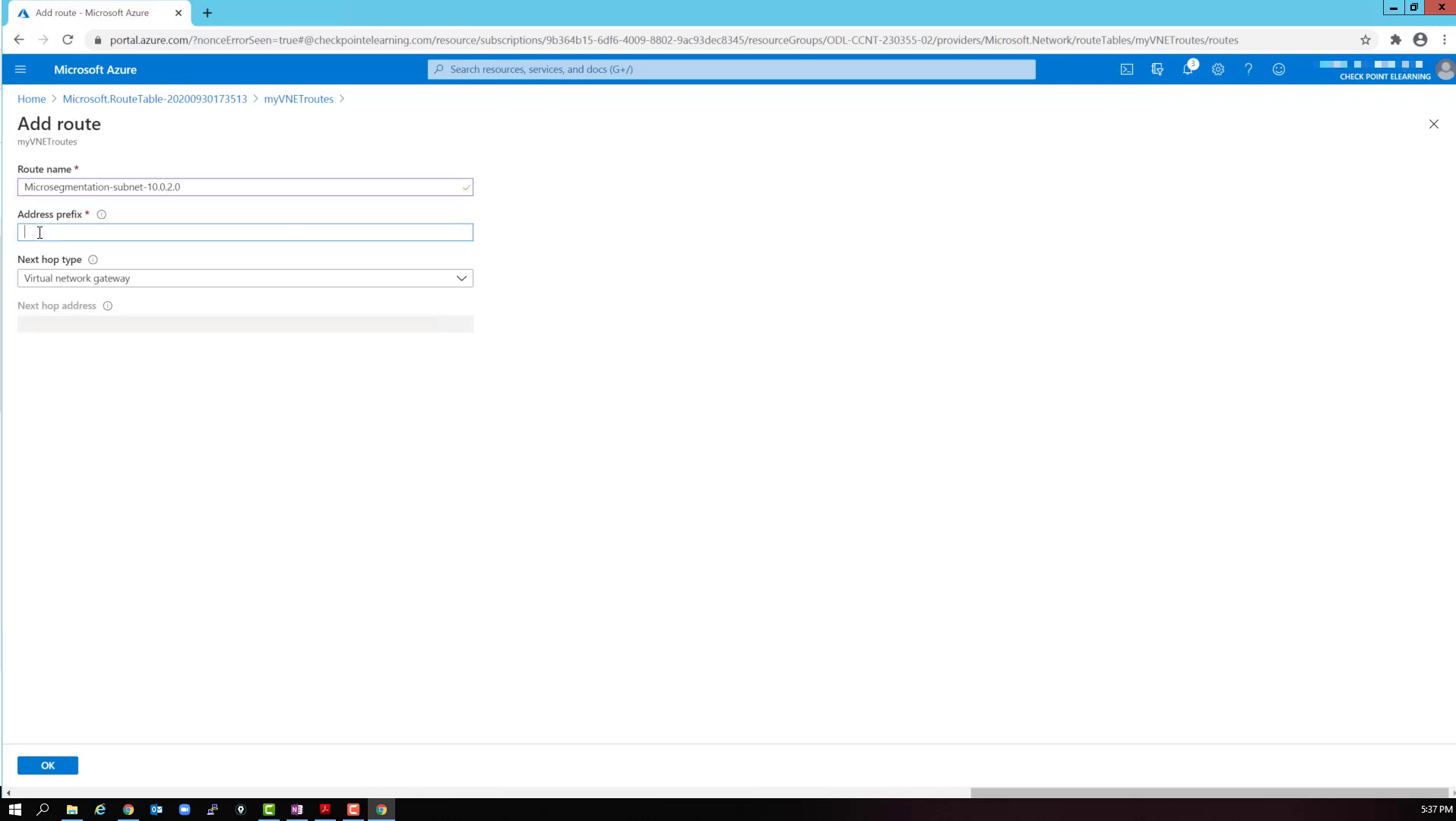
text(10.0.2.0/24)
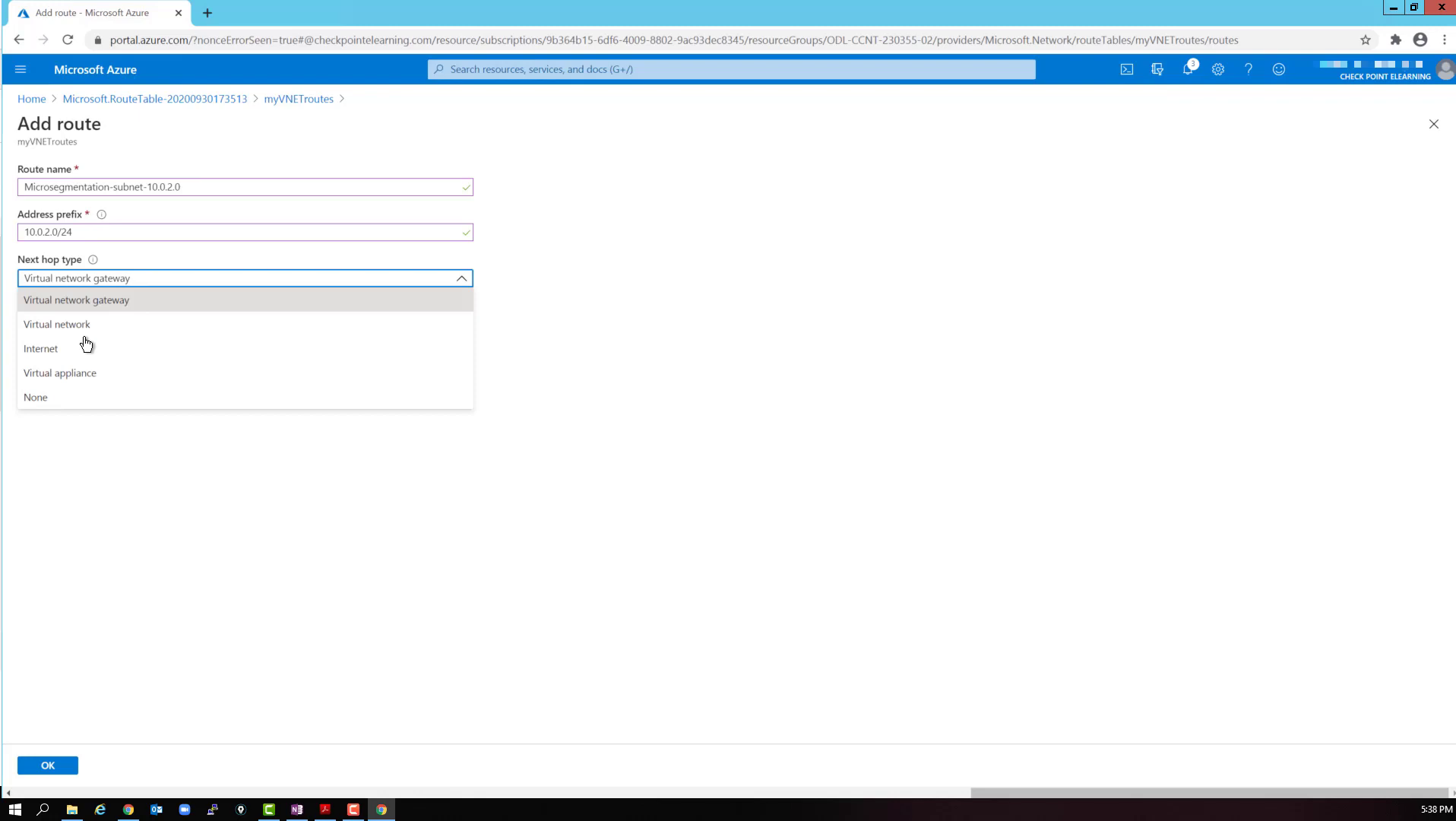
click(66, 380)
click(53, 324)
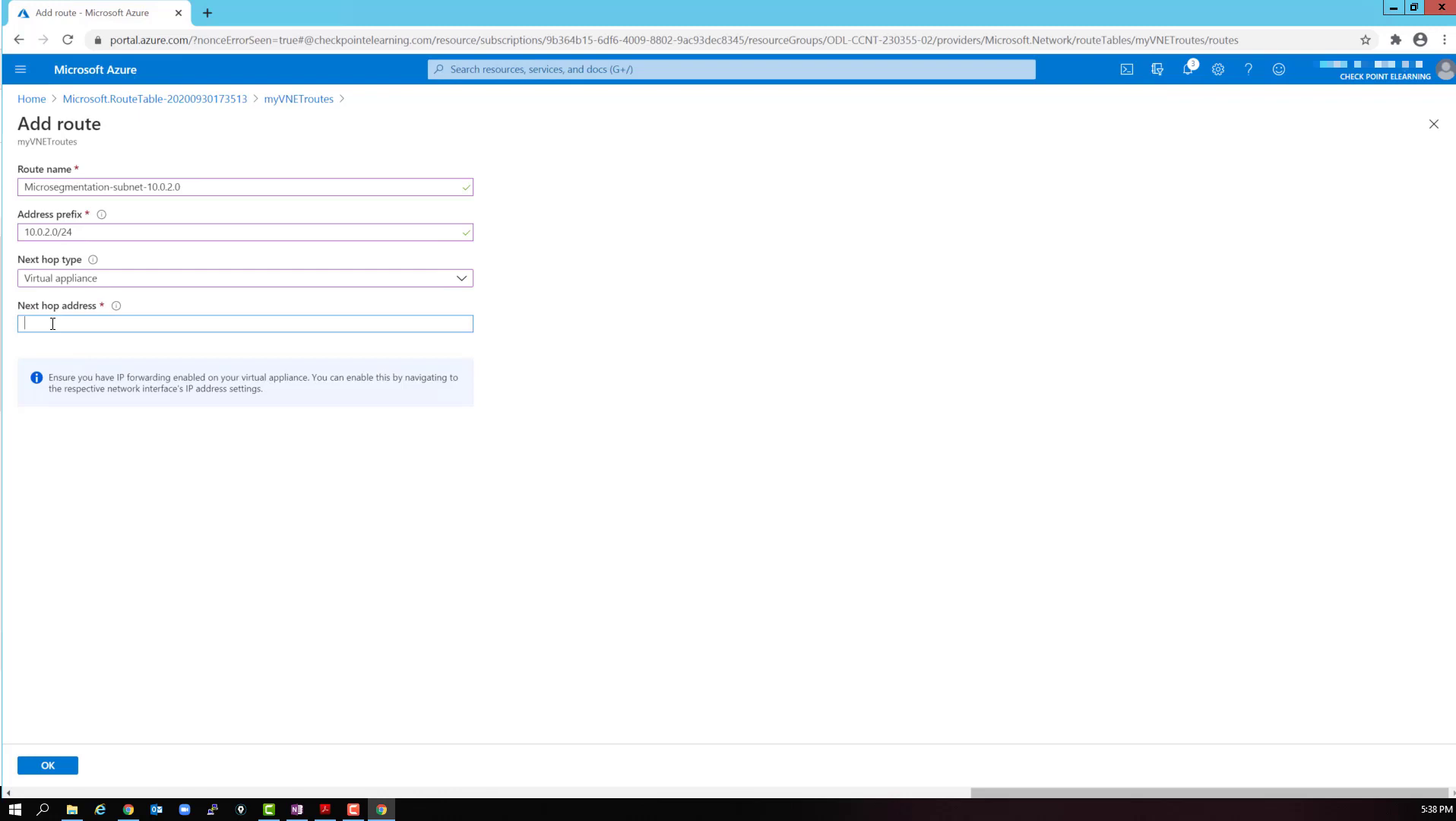
text(10.0.1.4)
click(54, 768)
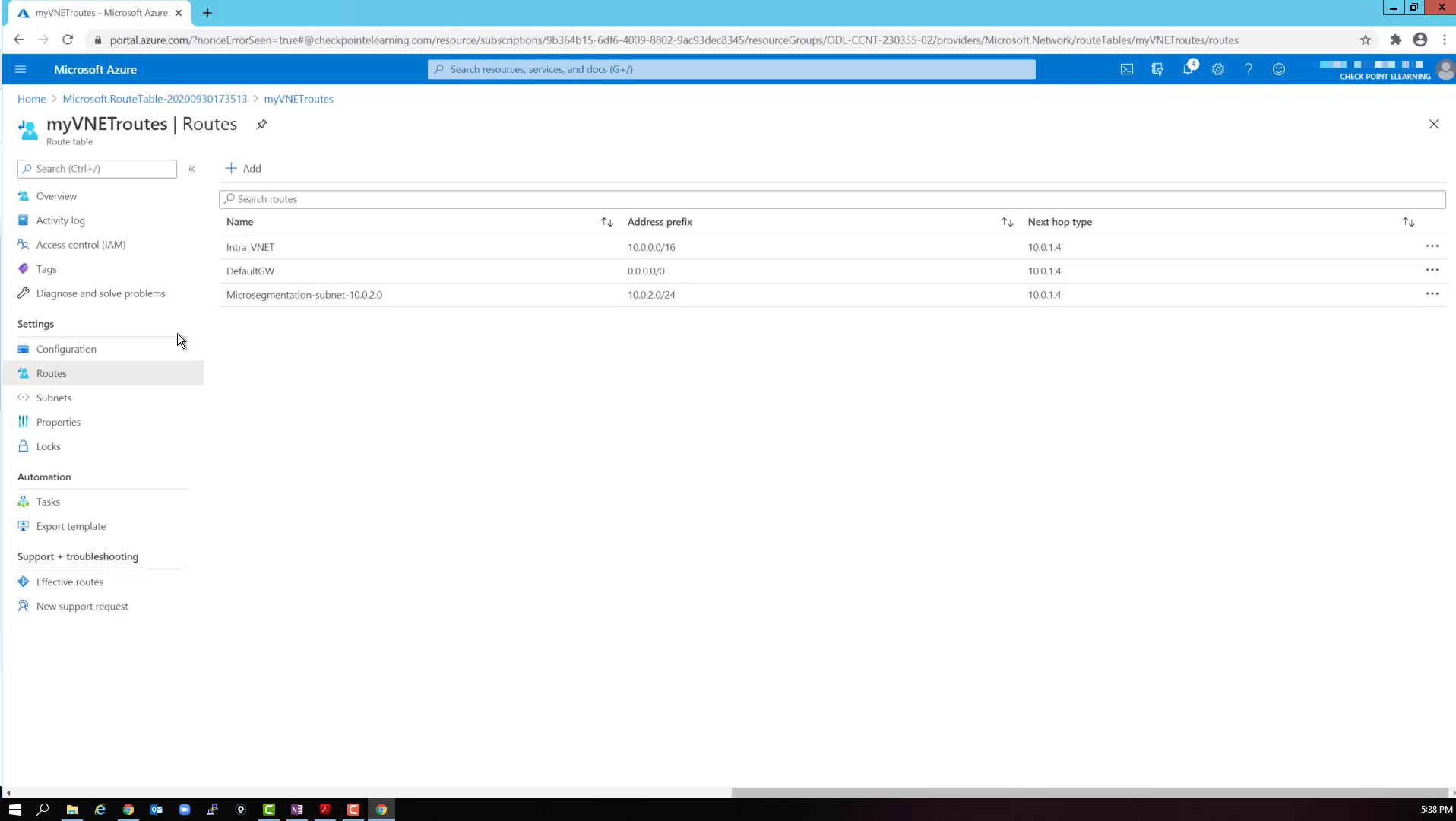
- Associate the web-net subnet of myVNET with the myVNETroutes route table, and open the route table's overview to review its routes and subnets
click(53, 403)
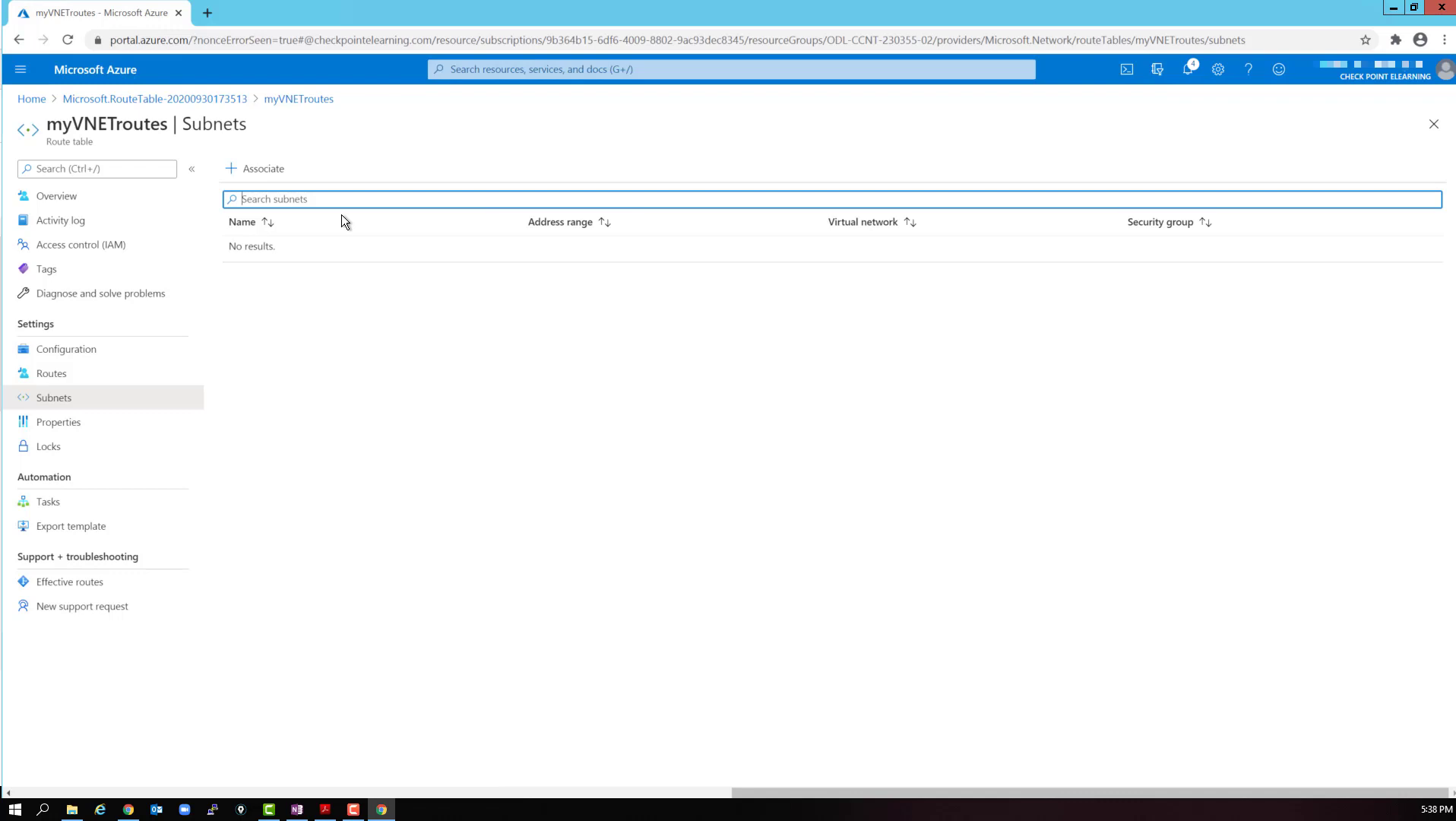
click(259, 172)
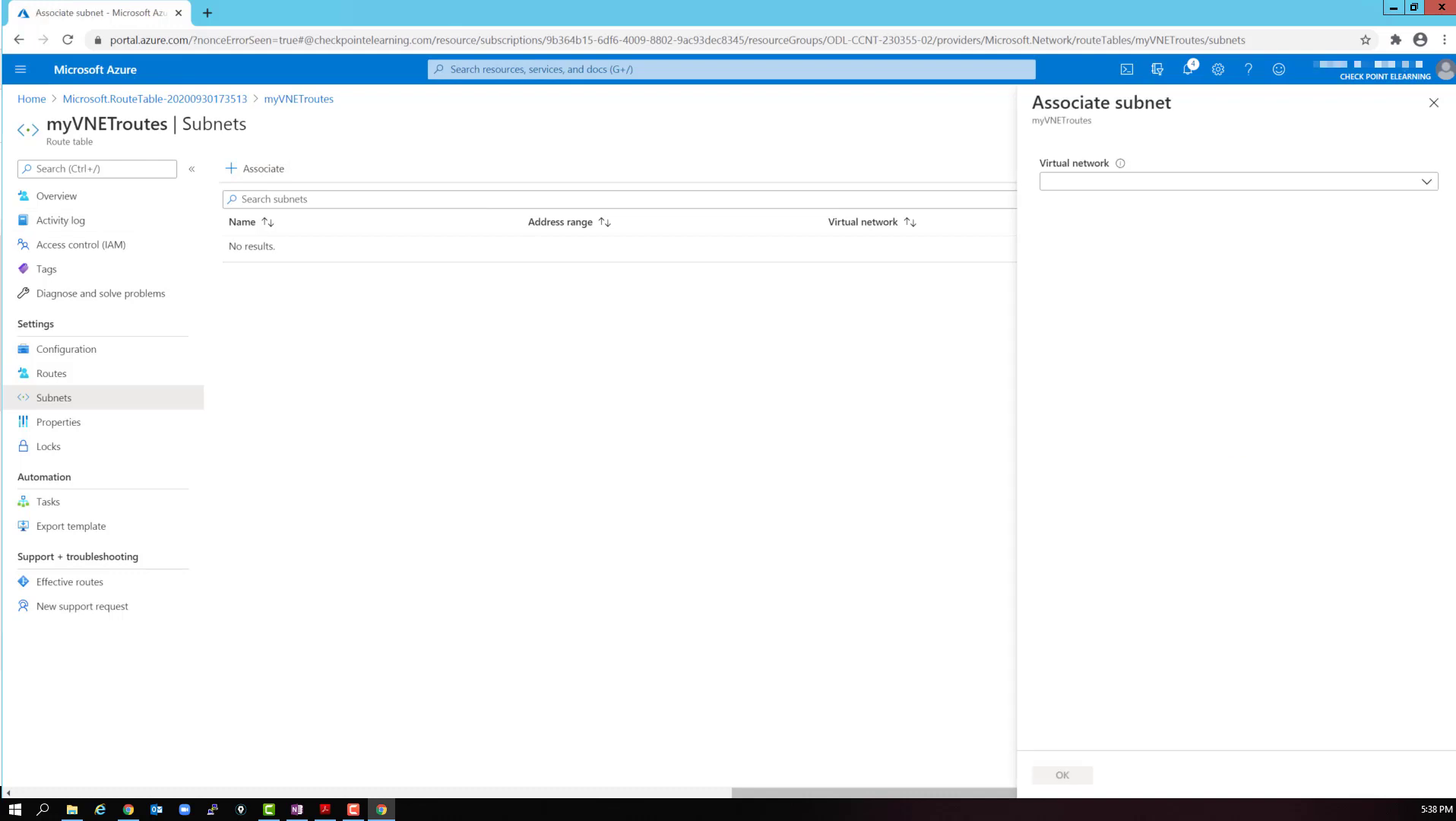
click(1266, 187)
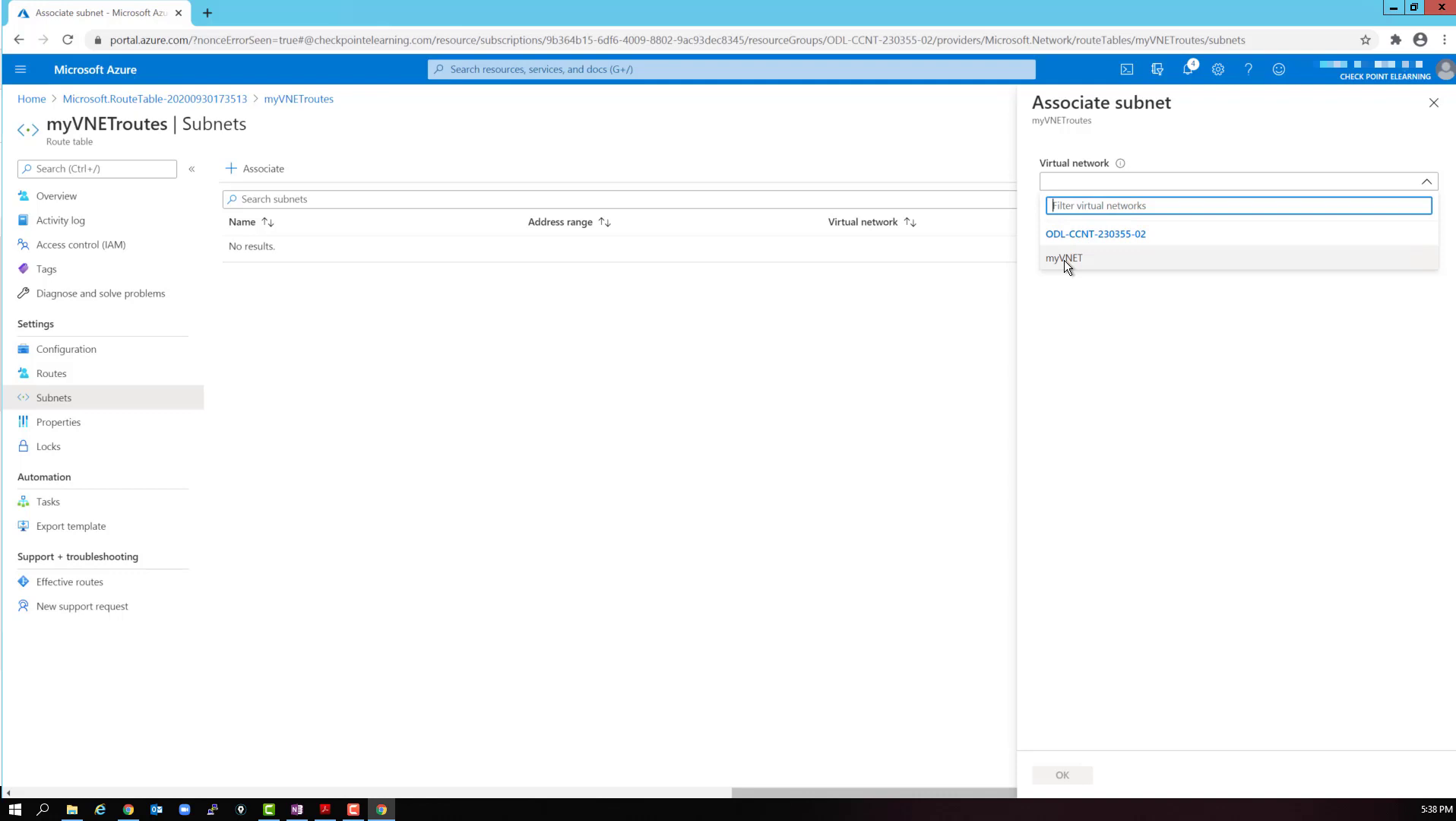
click(1064, 260)
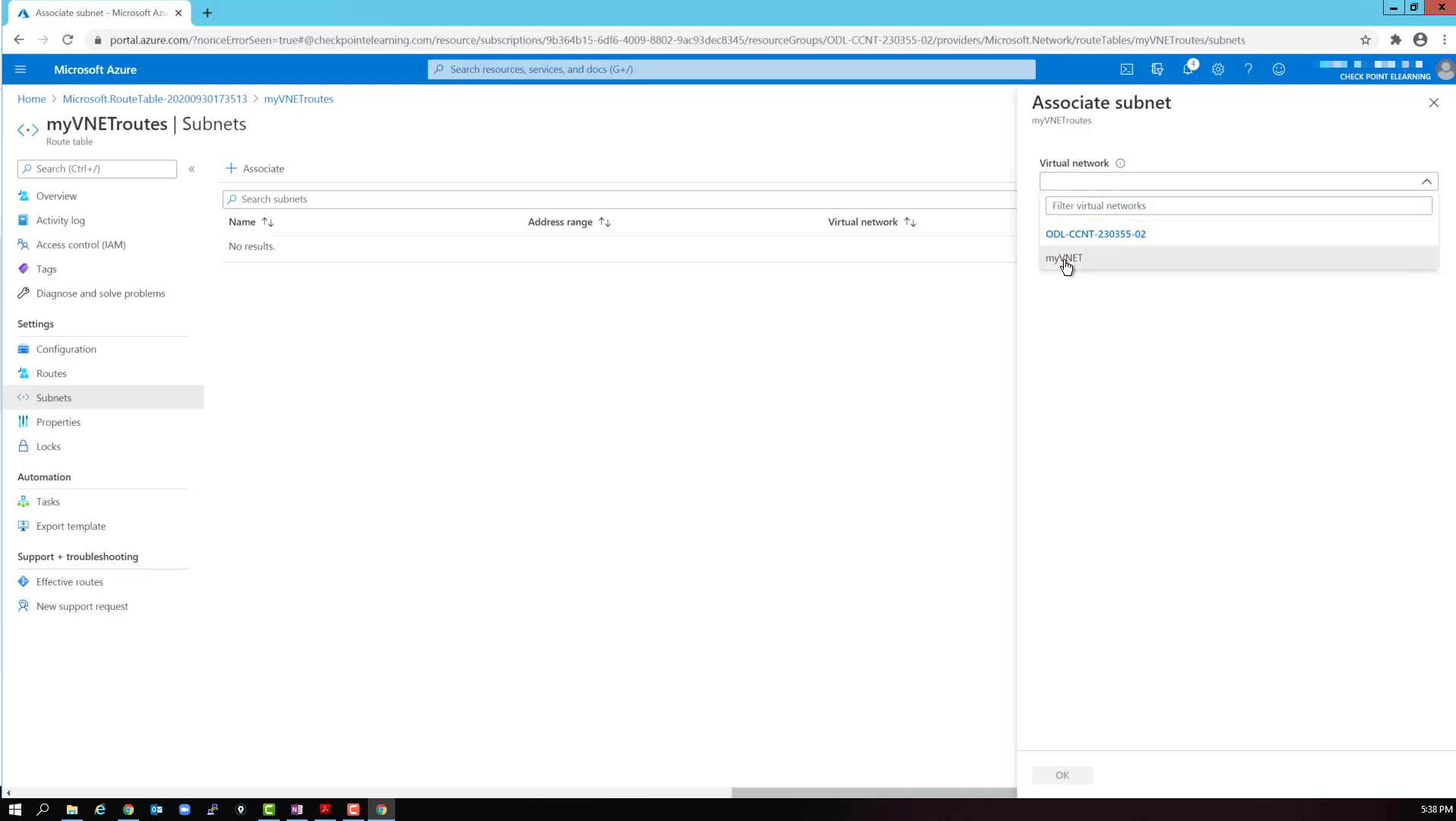
click(1226, 232)
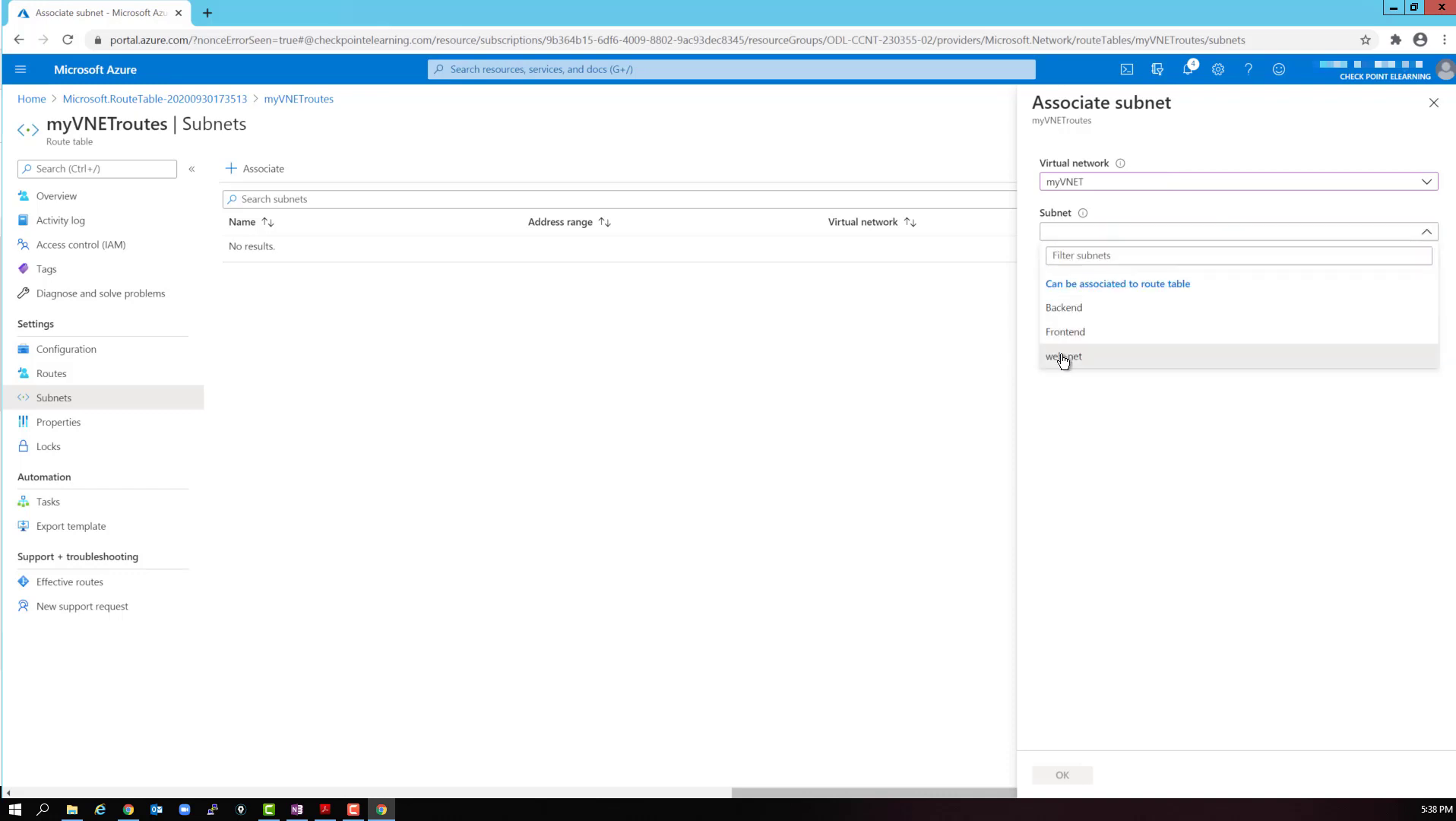
click(1062, 357)
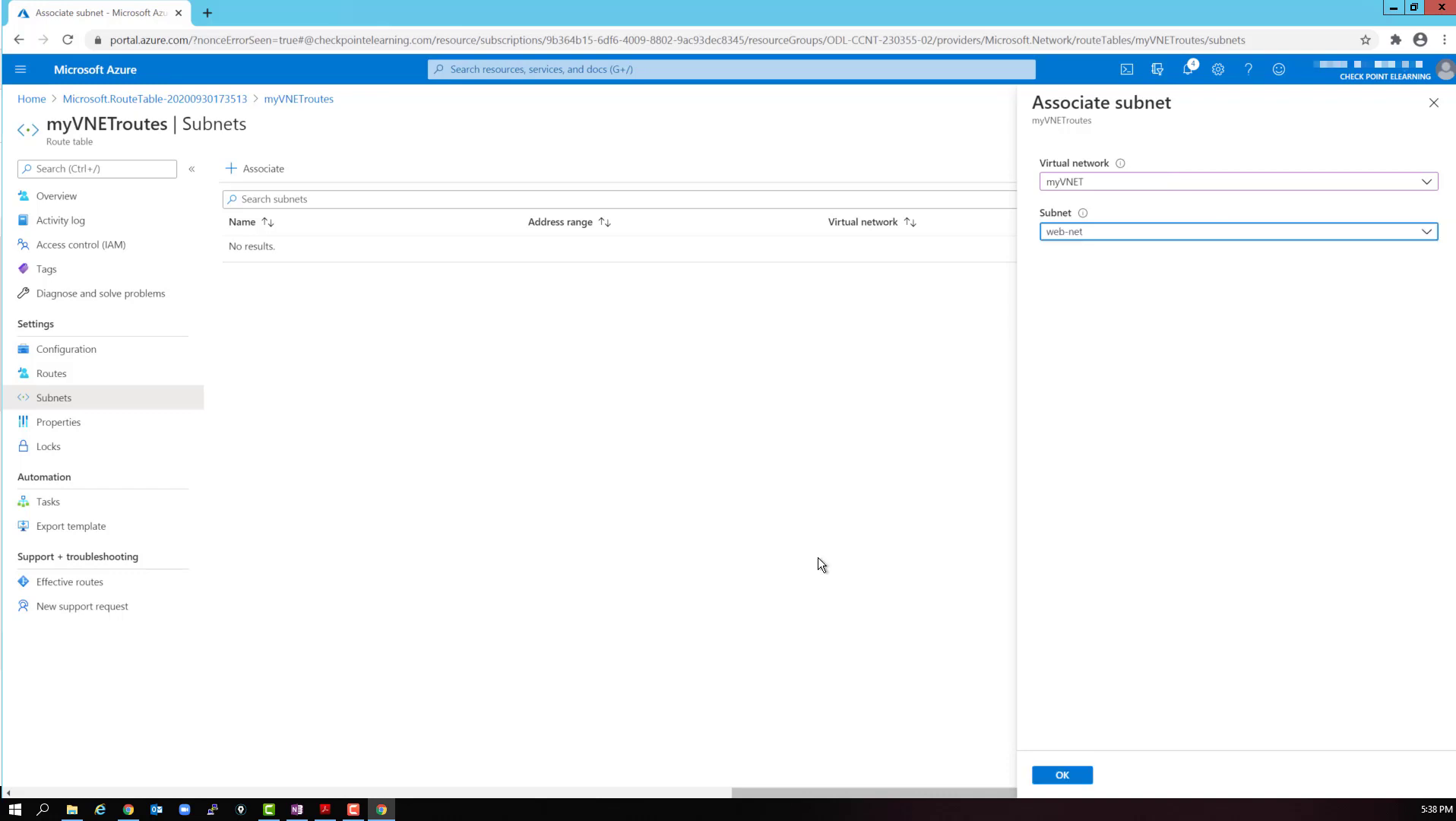
click(1063, 774)
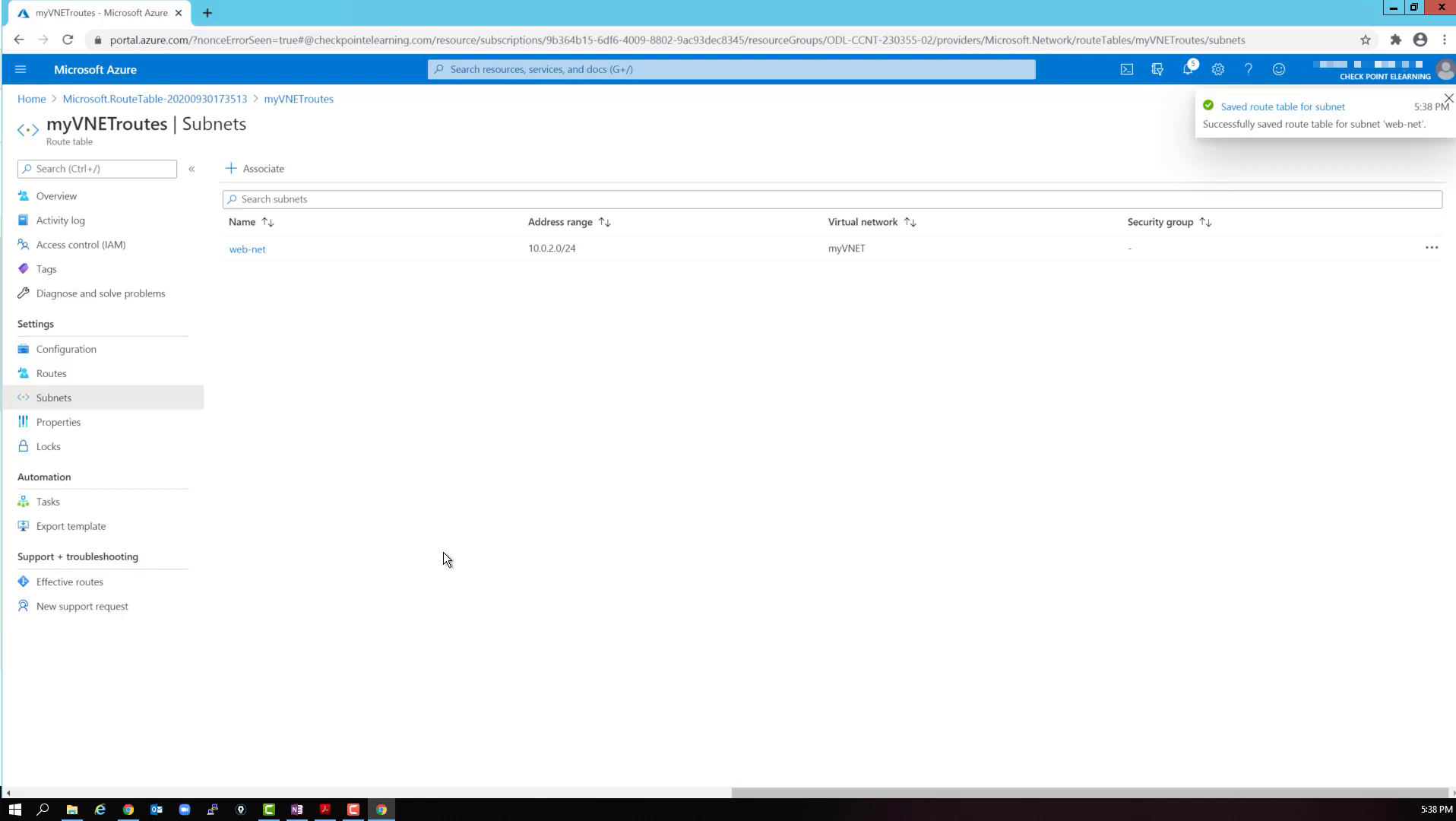
click(73, 201)
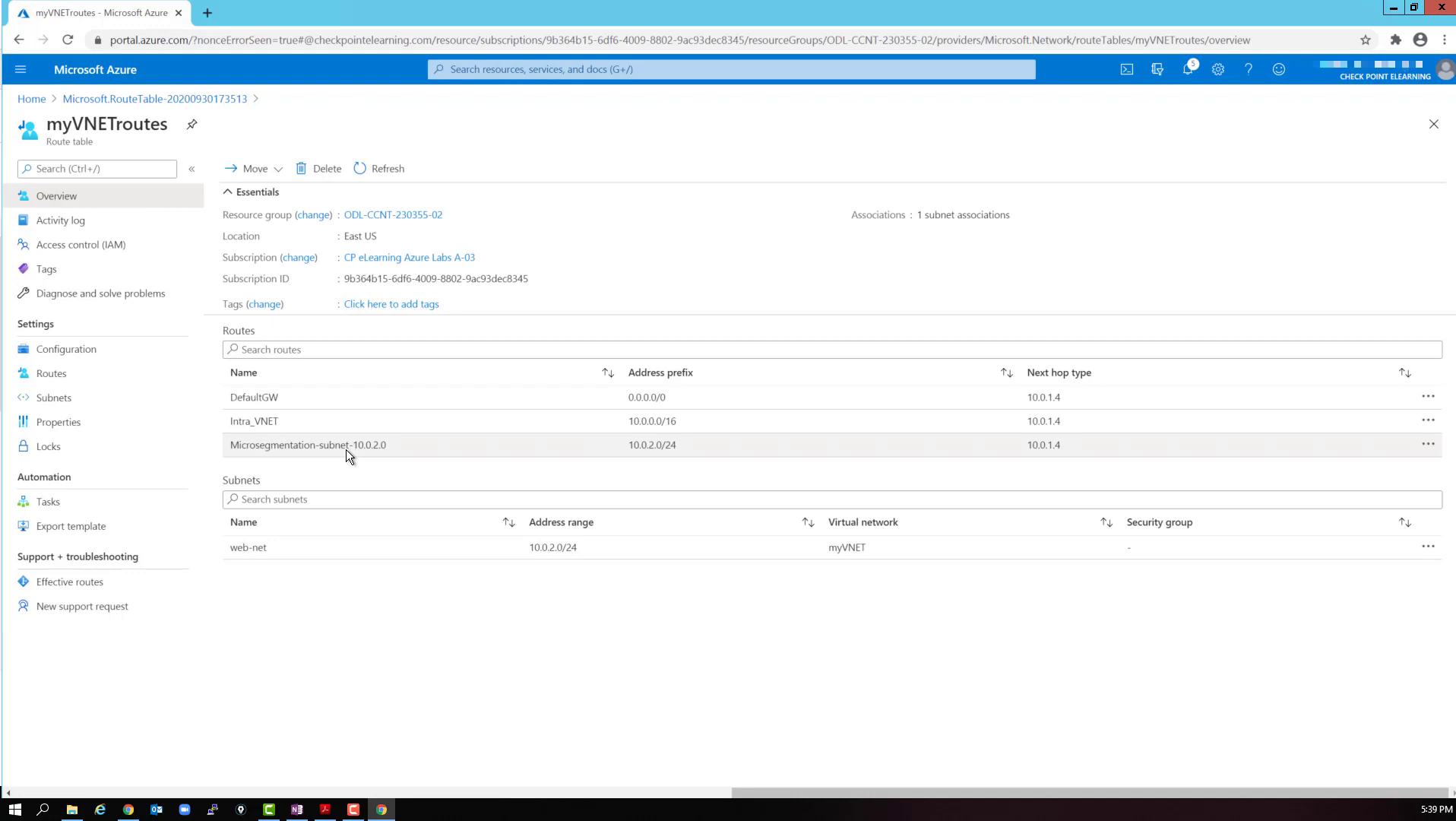